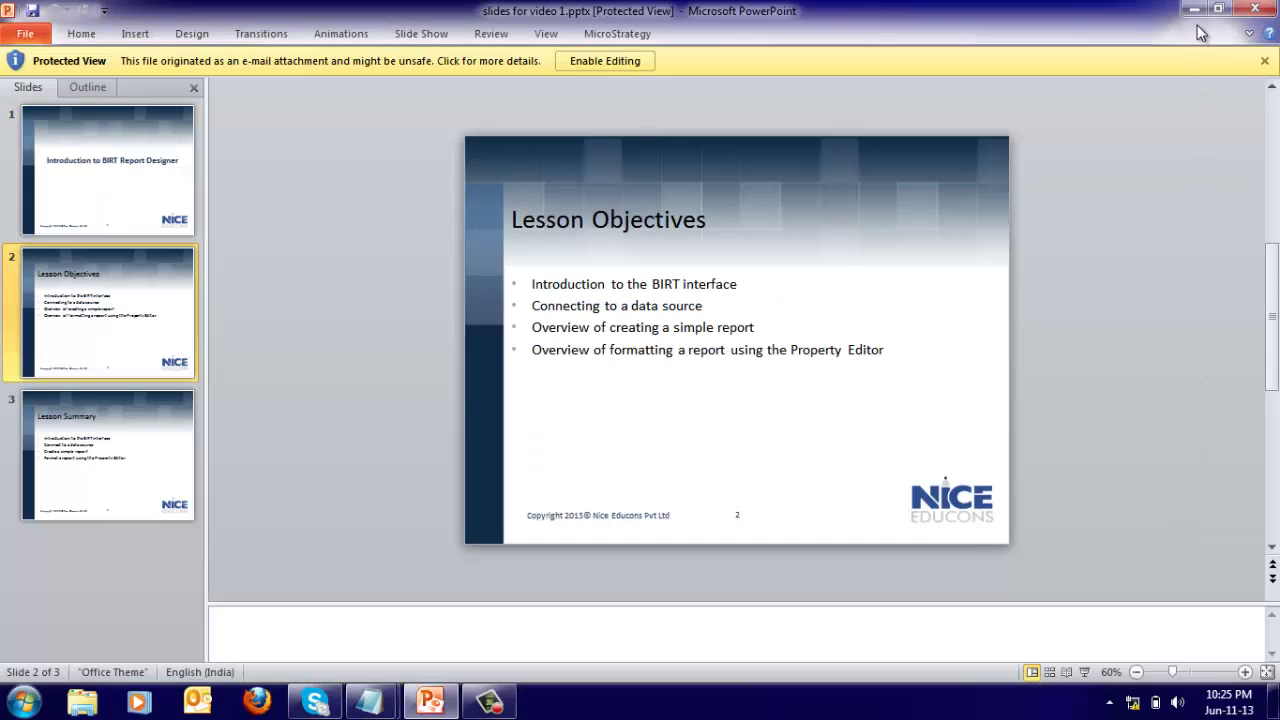
# Minimize the PowerPoint lesson slides so the desktop is visible.
pyautogui.click(1193, 8)
# Launch Eclipse in the E:\ProjectWorkspace workspace and maximize its window.
pyautogui.doubleClick(43, 78)
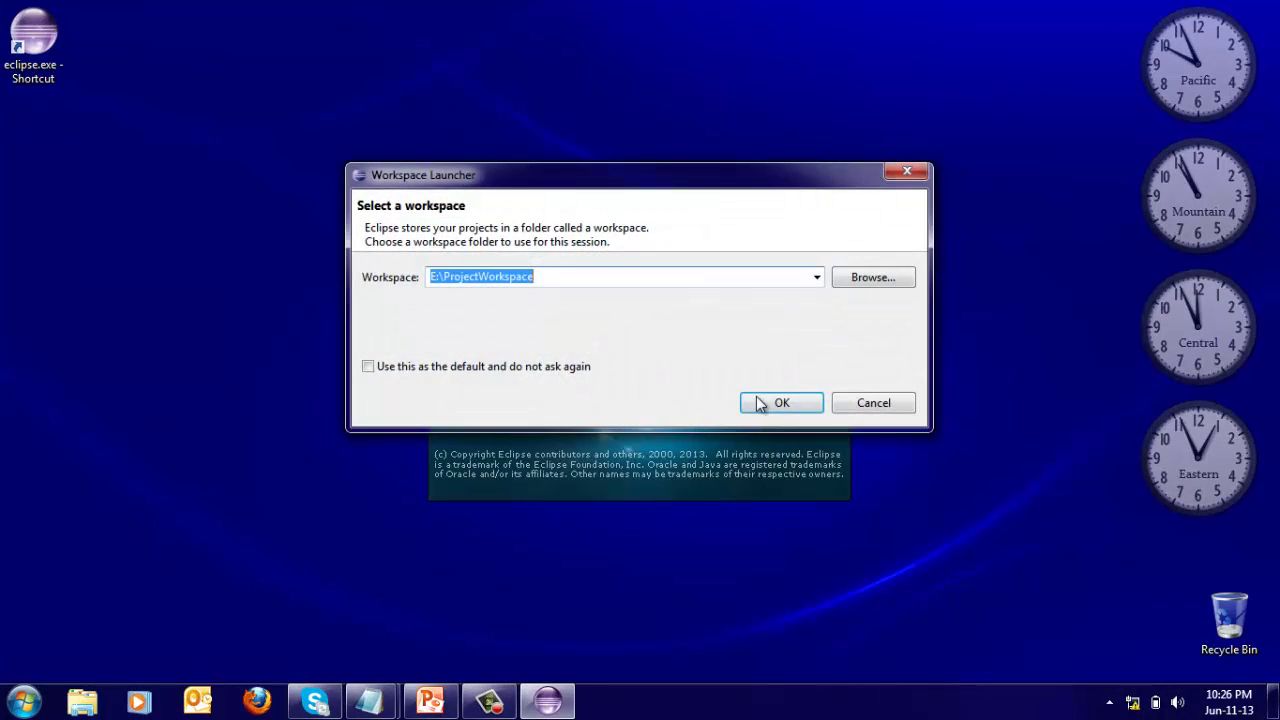
pyautogui.click(760, 406)
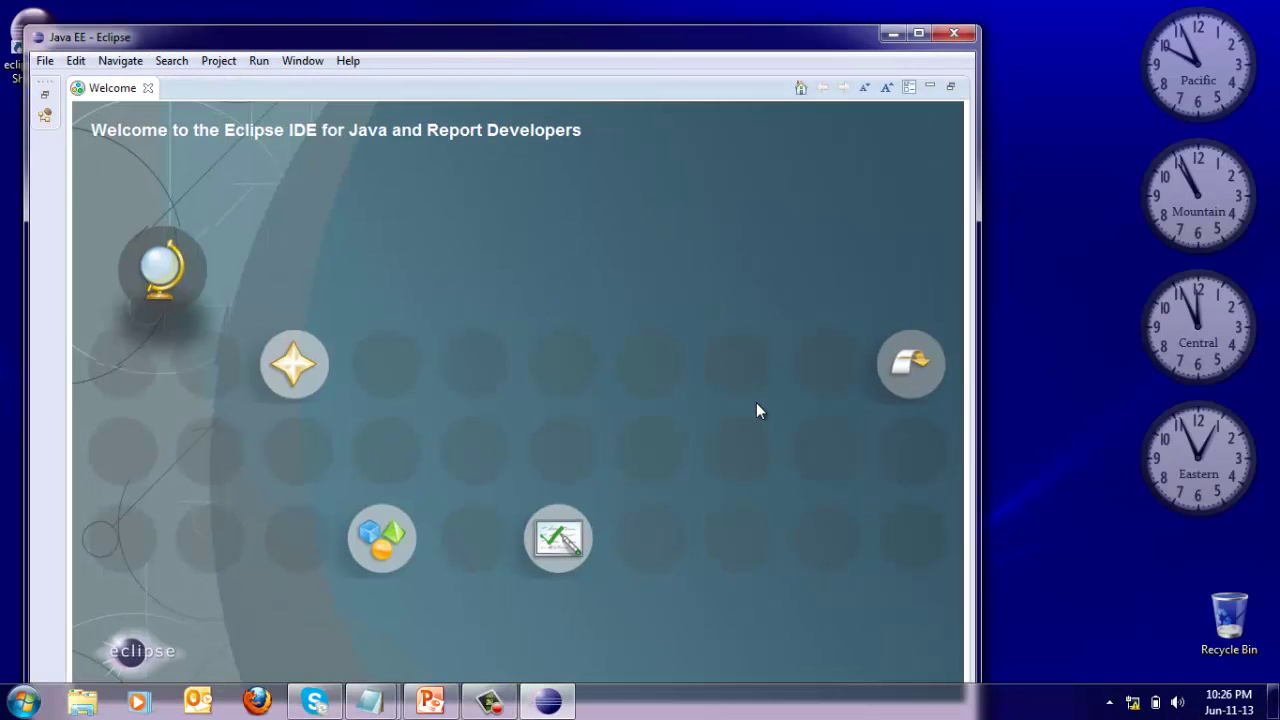
pyautogui.click(918, 33)
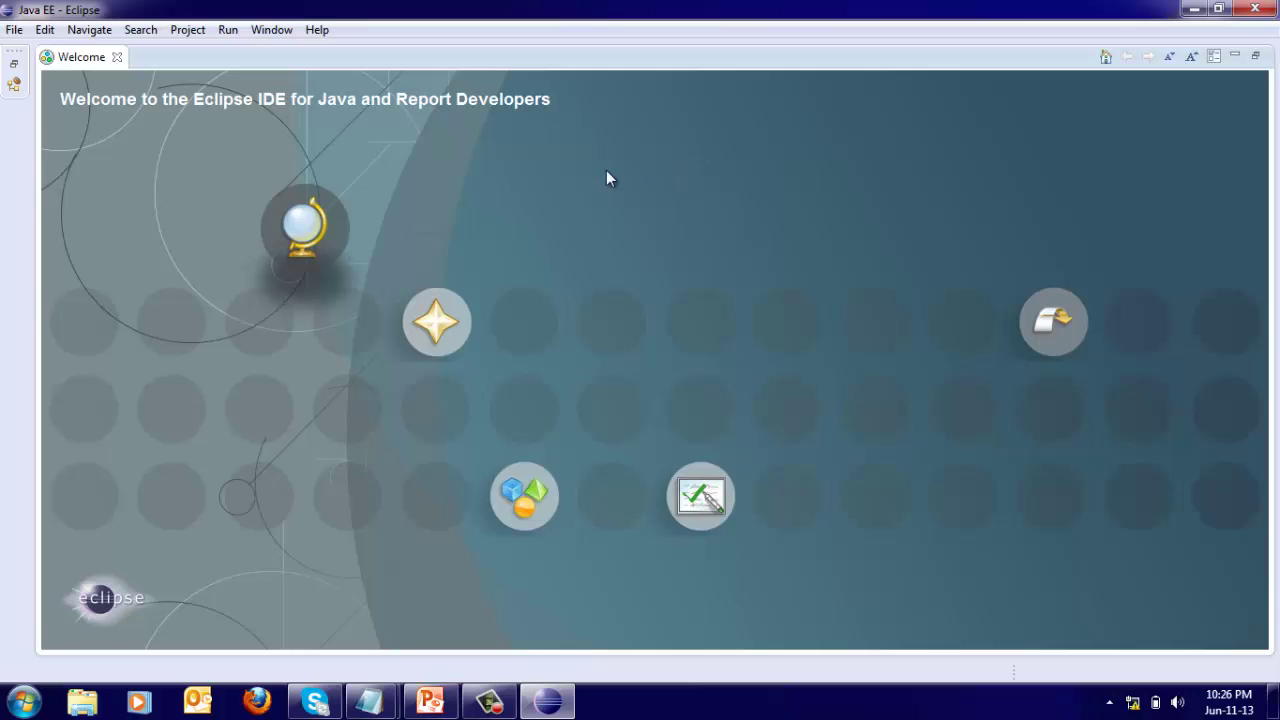
# Switch to the Report Design perspective and close the Welcome page.
pyautogui.click(272, 32)
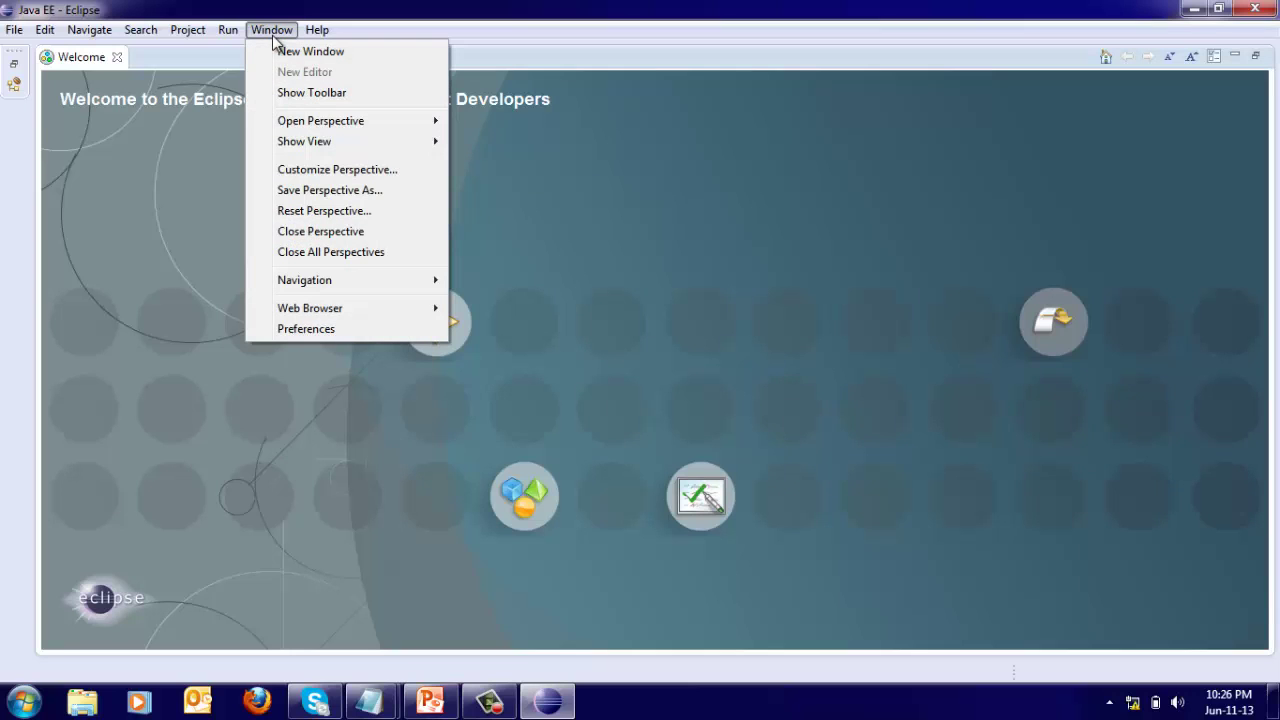
pyautogui.moveTo(283, 130)
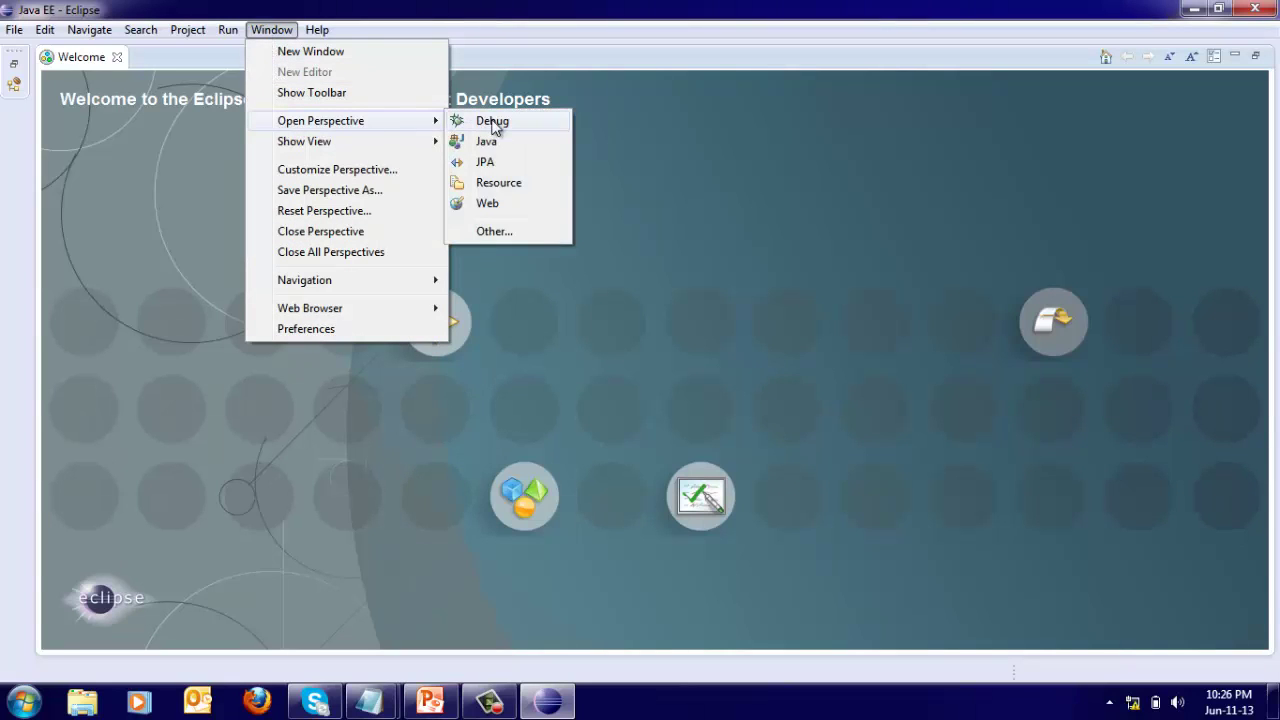
pyautogui.click(494, 233)
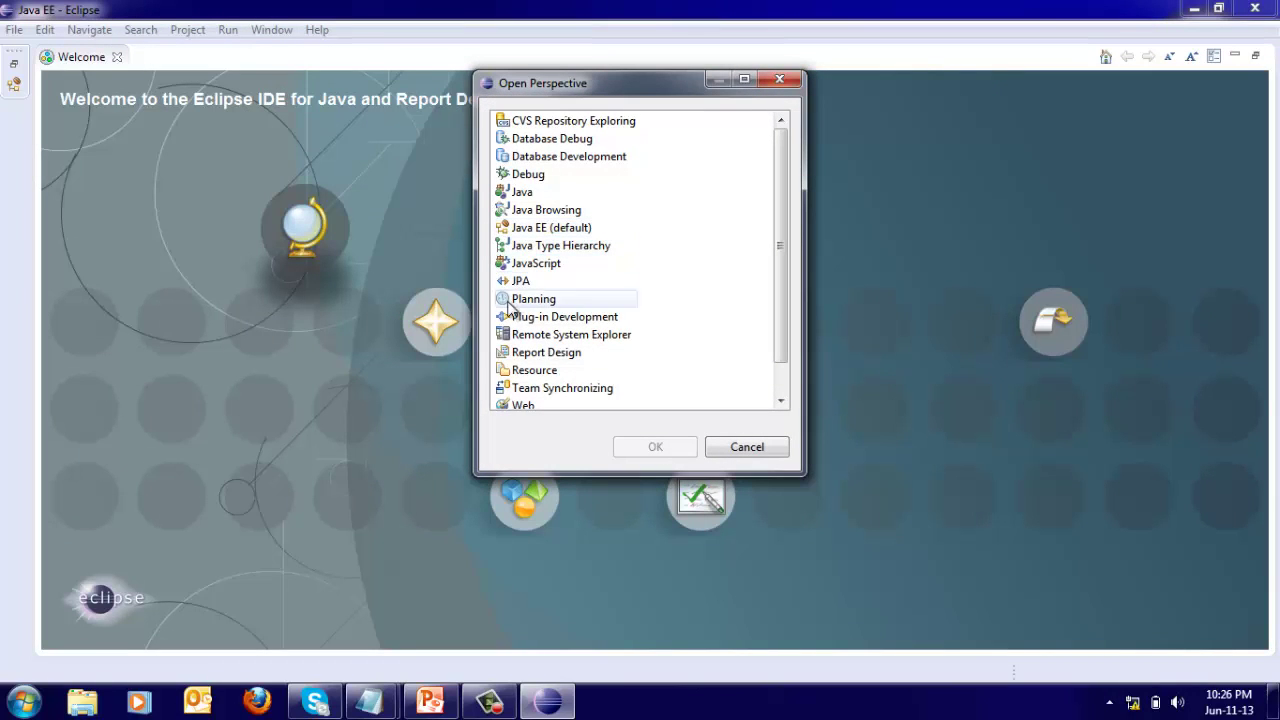
pyautogui.click(533, 354)
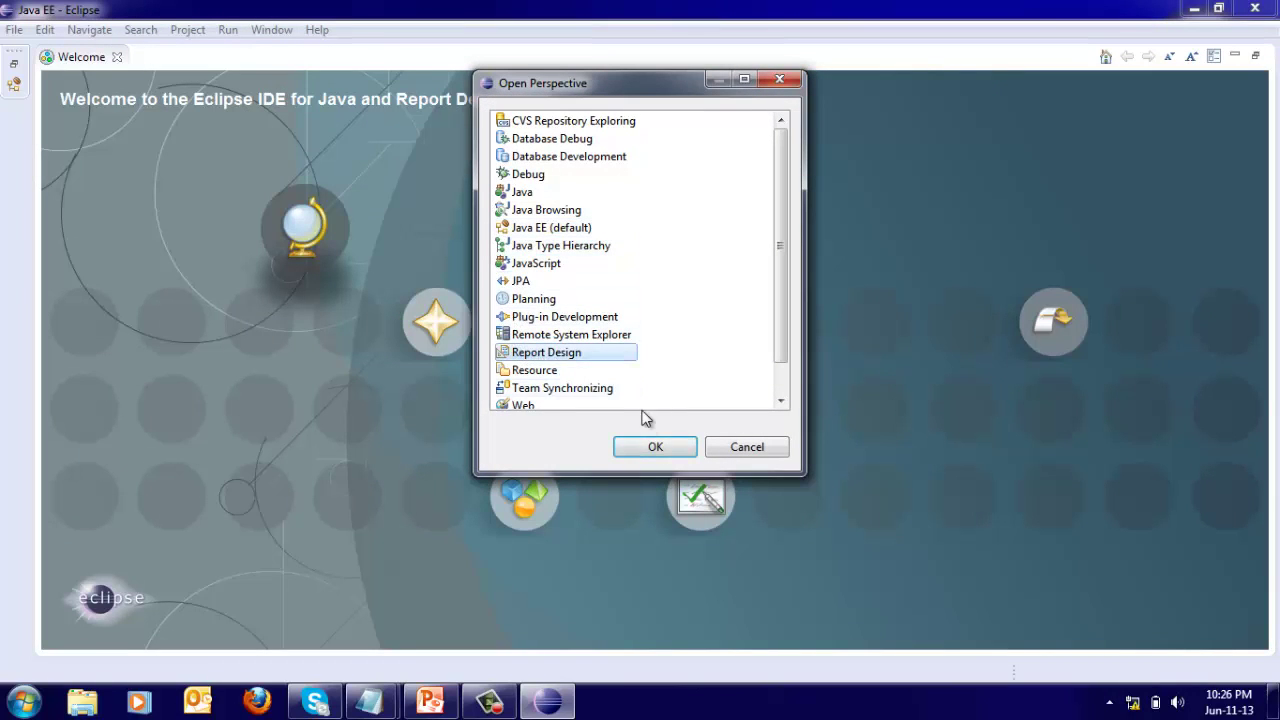
pyautogui.click(651, 446)
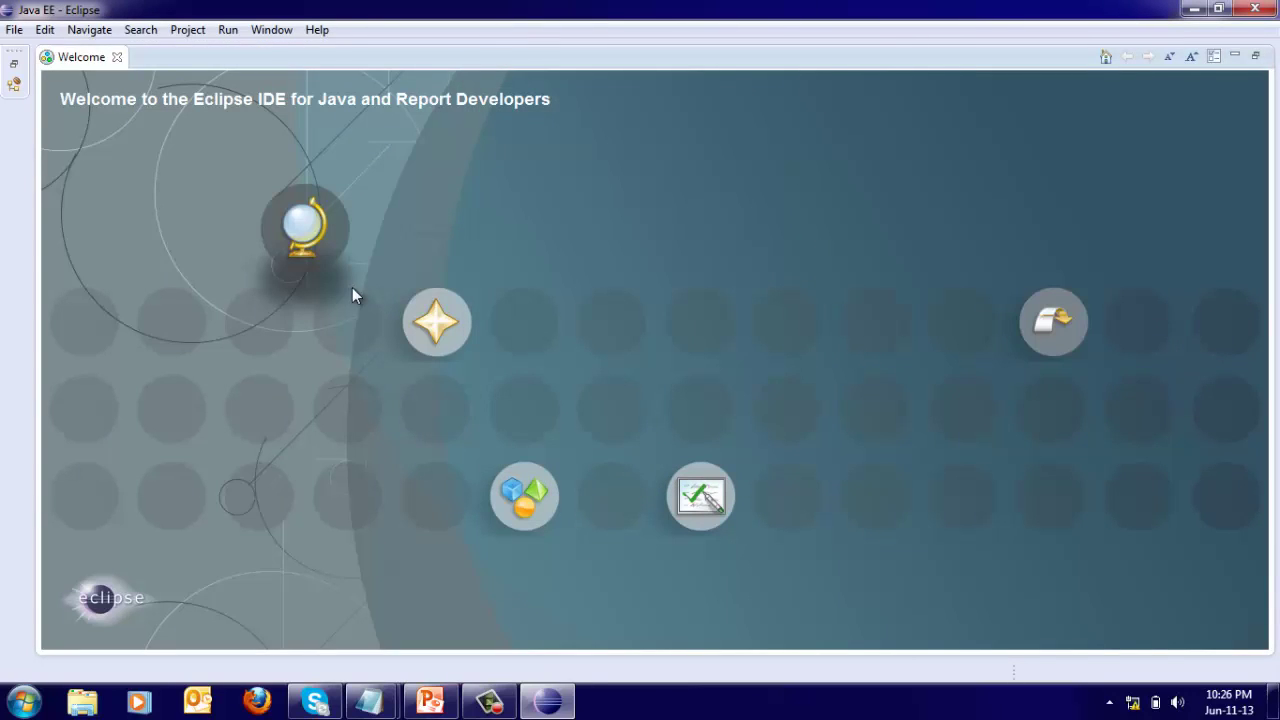
pyautogui.click(119, 57)
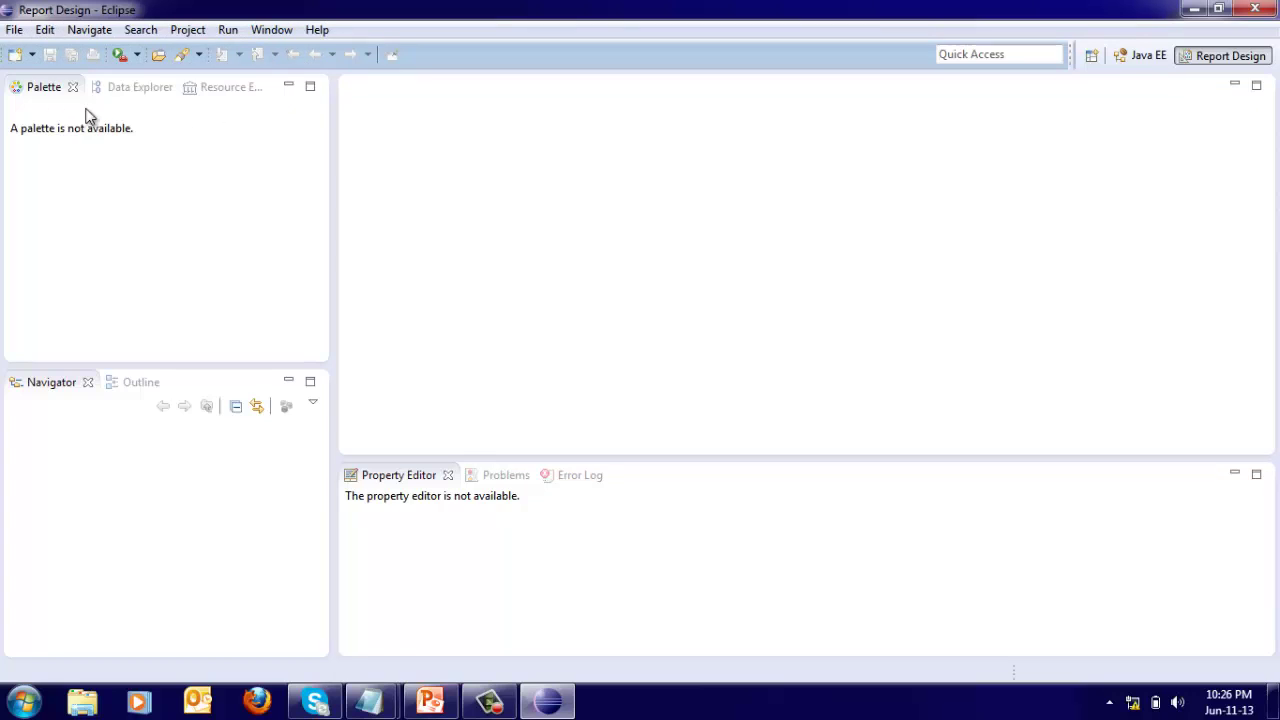
# Switch the left panel from the Palette to the Data Explorer view.
pyautogui.click(141, 92)
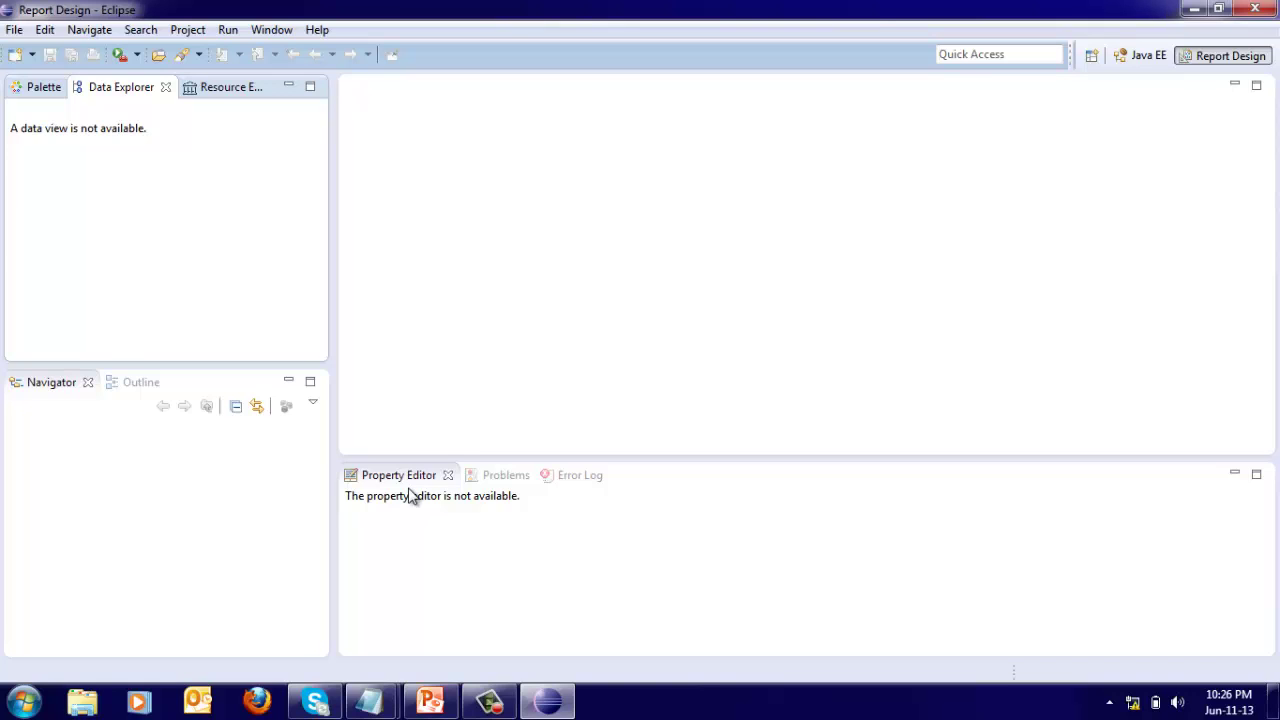
# Create a Business Intelligence and Reporting Tools Report Project named 'BIRT Tutorial'.
pyautogui.click(10, 31)
pyautogui.moveTo(14, 58)
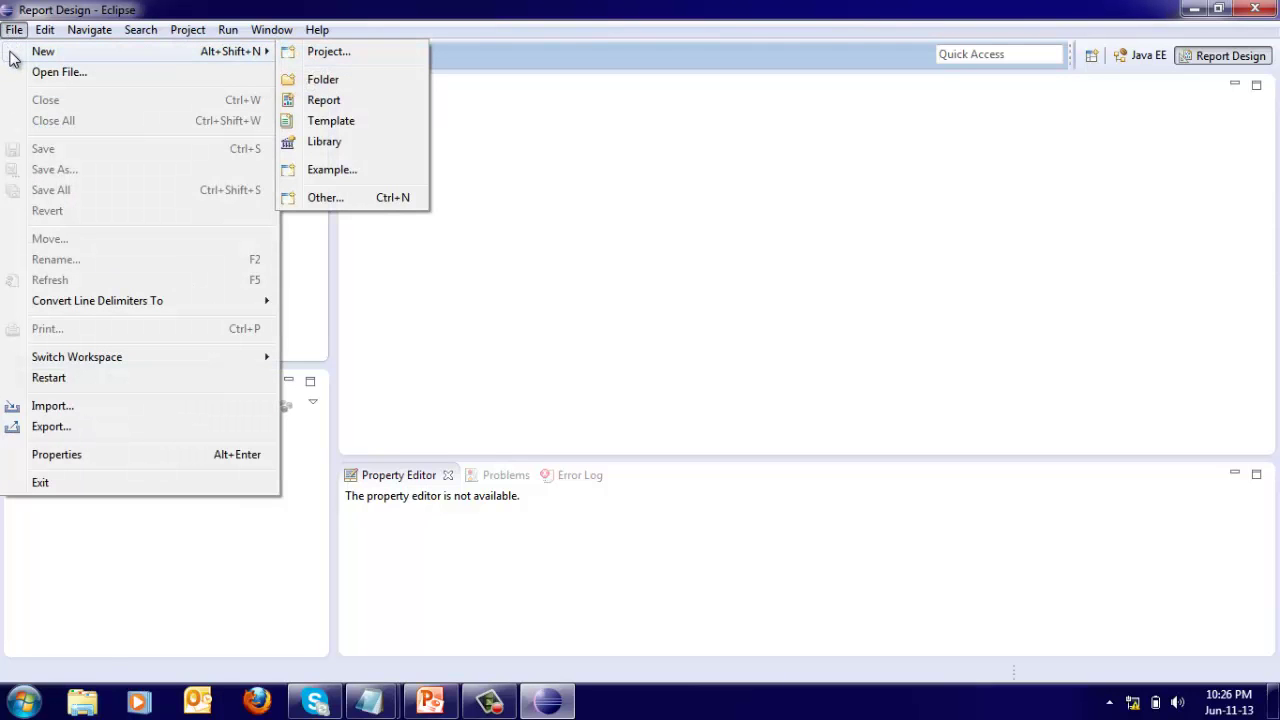
pyautogui.click(323, 56)
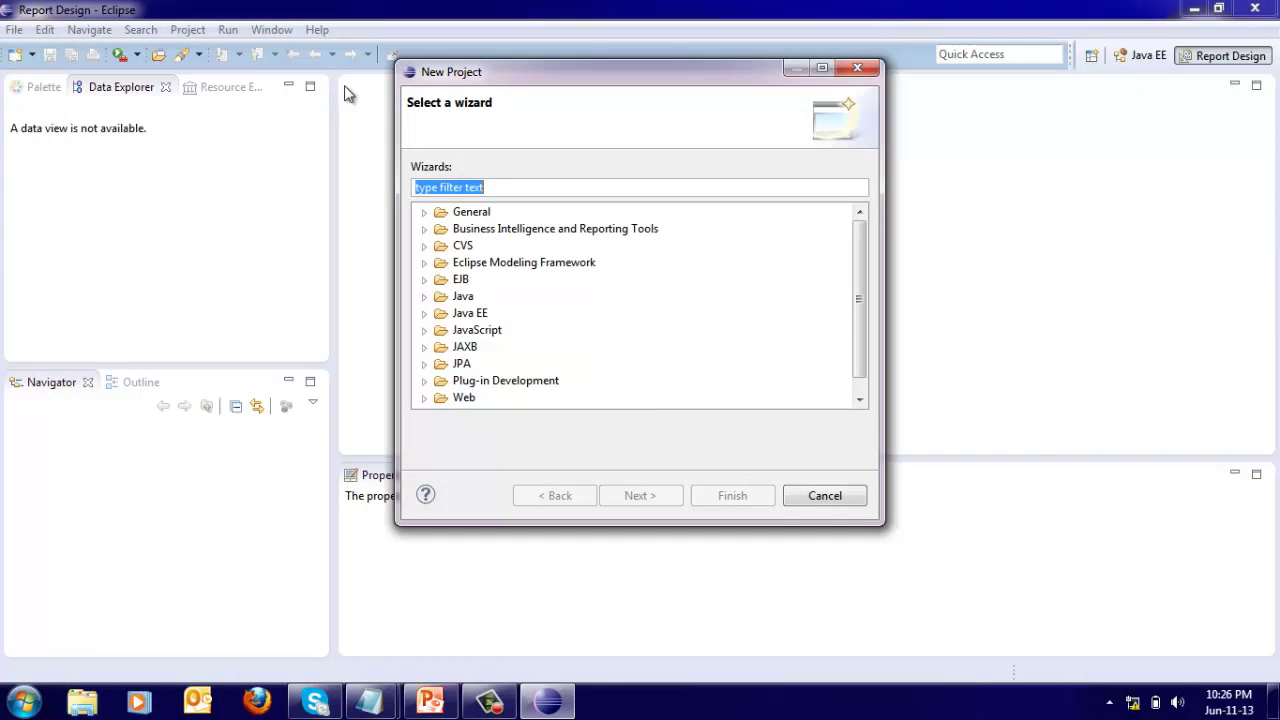
pyautogui.click(424, 229)
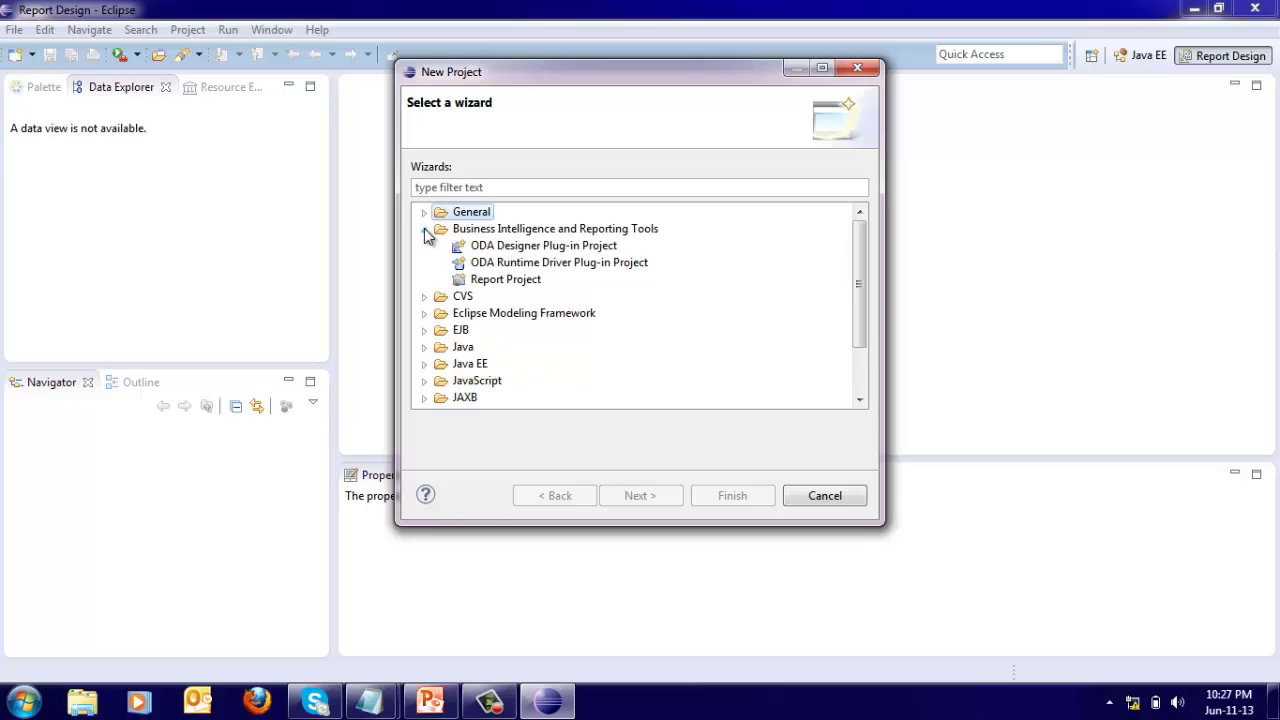
pyautogui.click(493, 284)
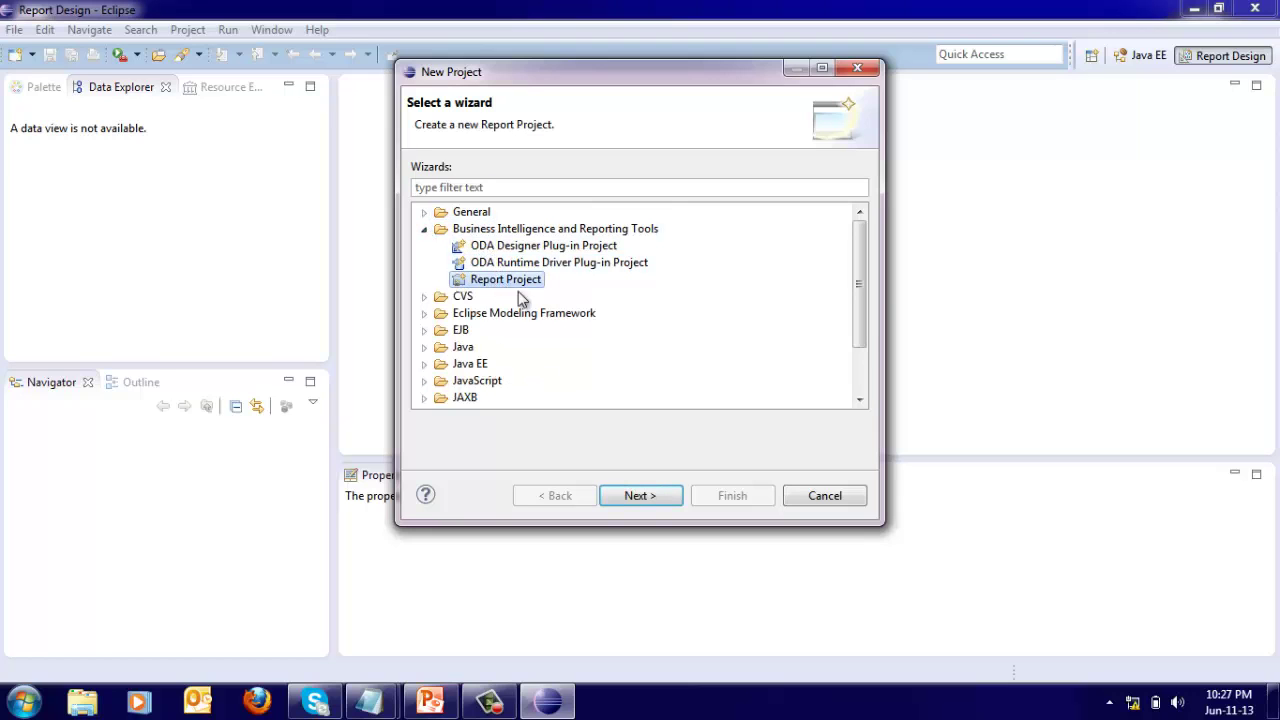
pyautogui.click(642, 497)
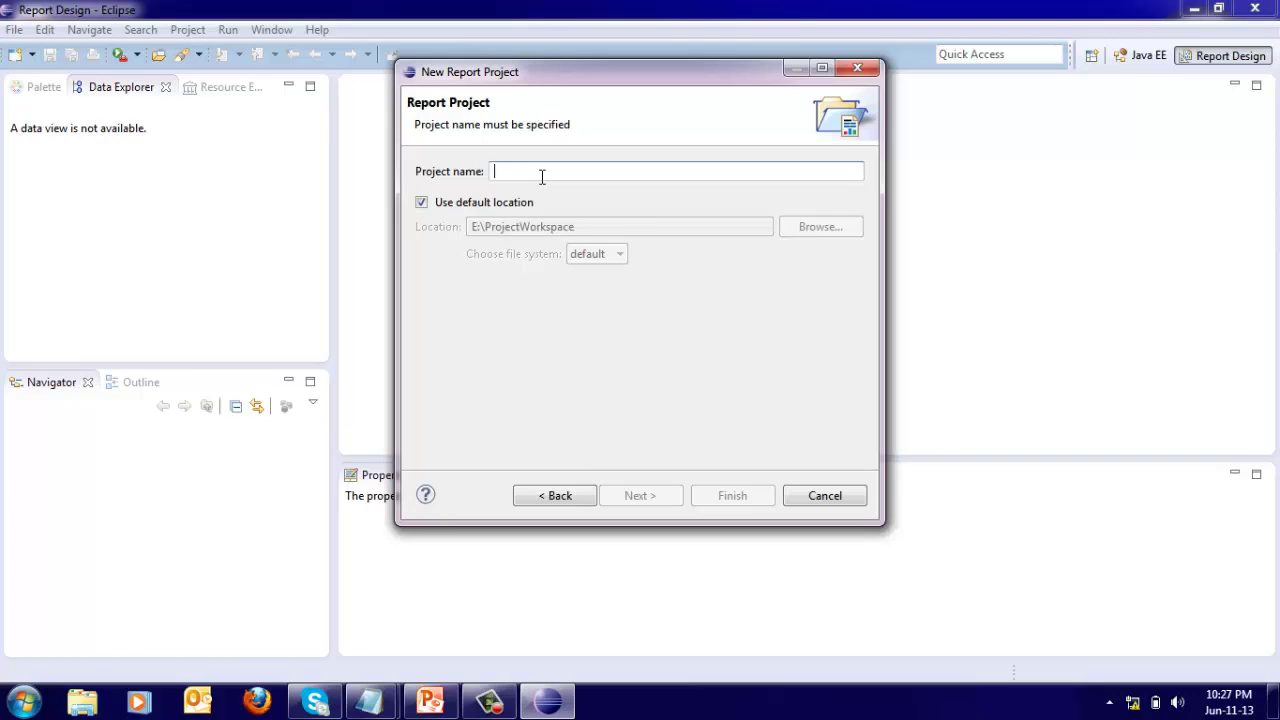
pyautogui.write('BIRT')
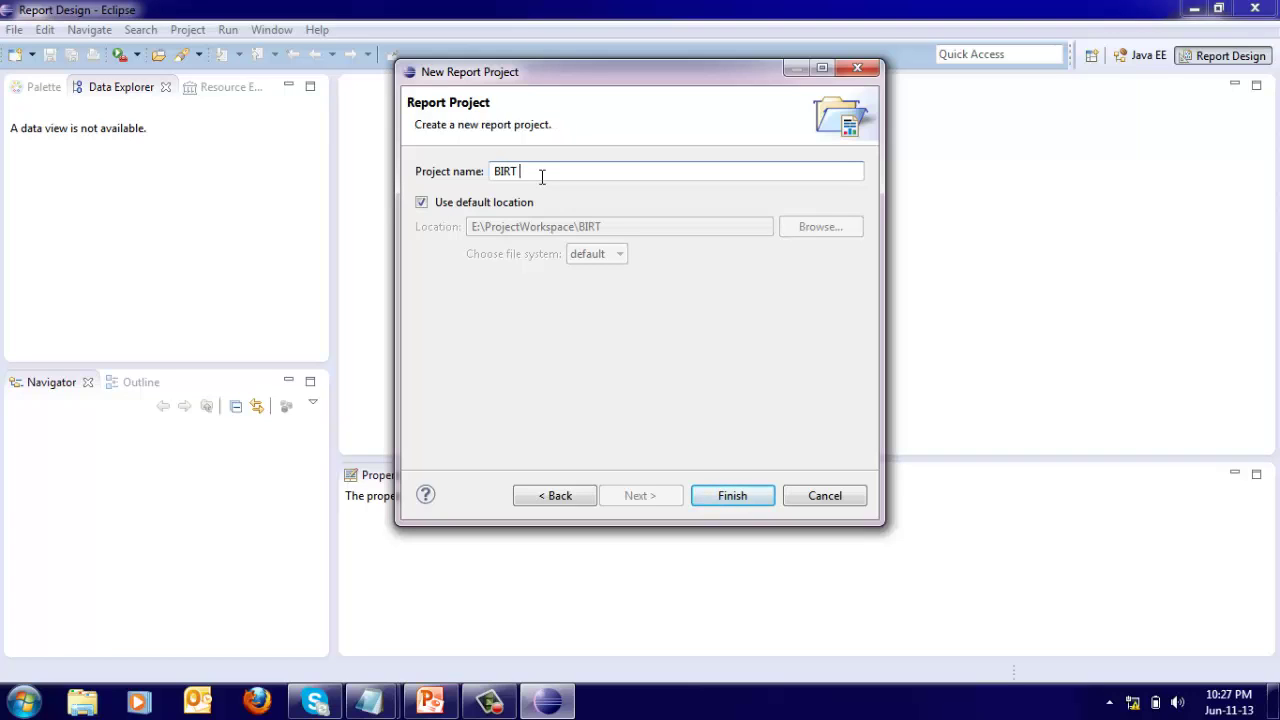
pyautogui.write(' Tutorial')
pyautogui.click(728, 496)
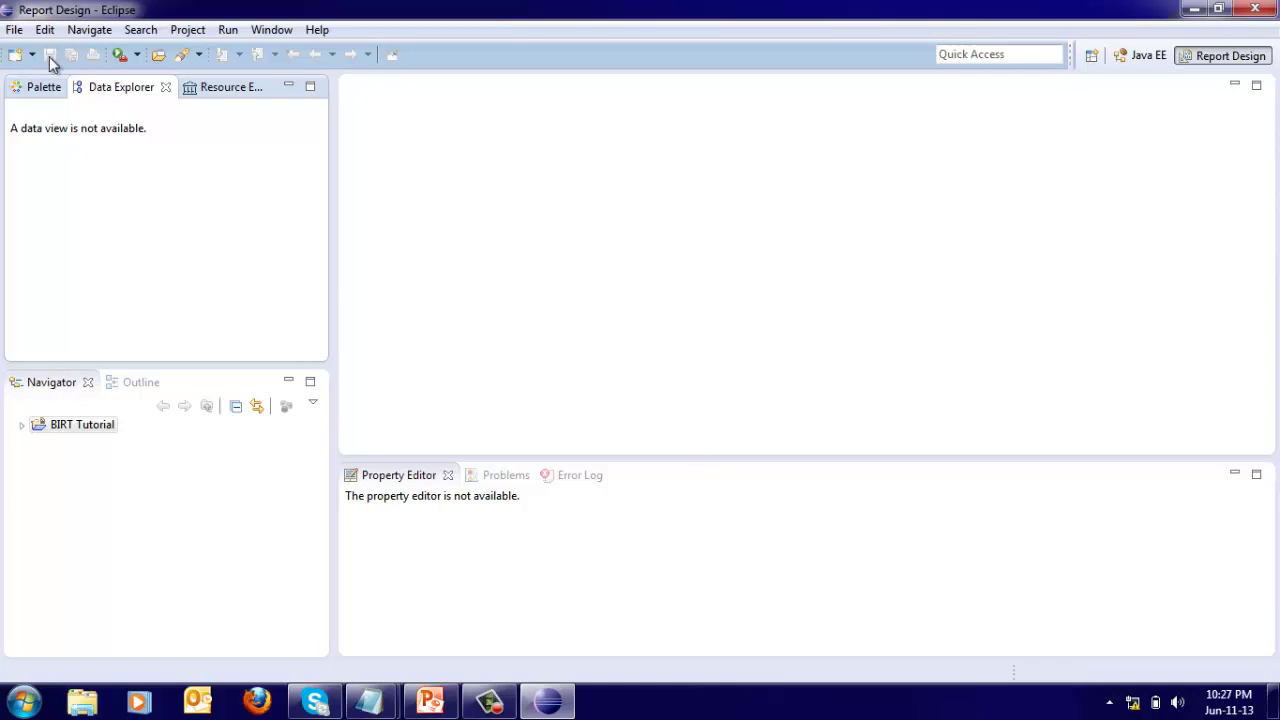
# Start a new report in the BIRT Tutorial project, named 'Product Sales'.
pyautogui.click(14, 30)
pyautogui.moveTo(214, 58)
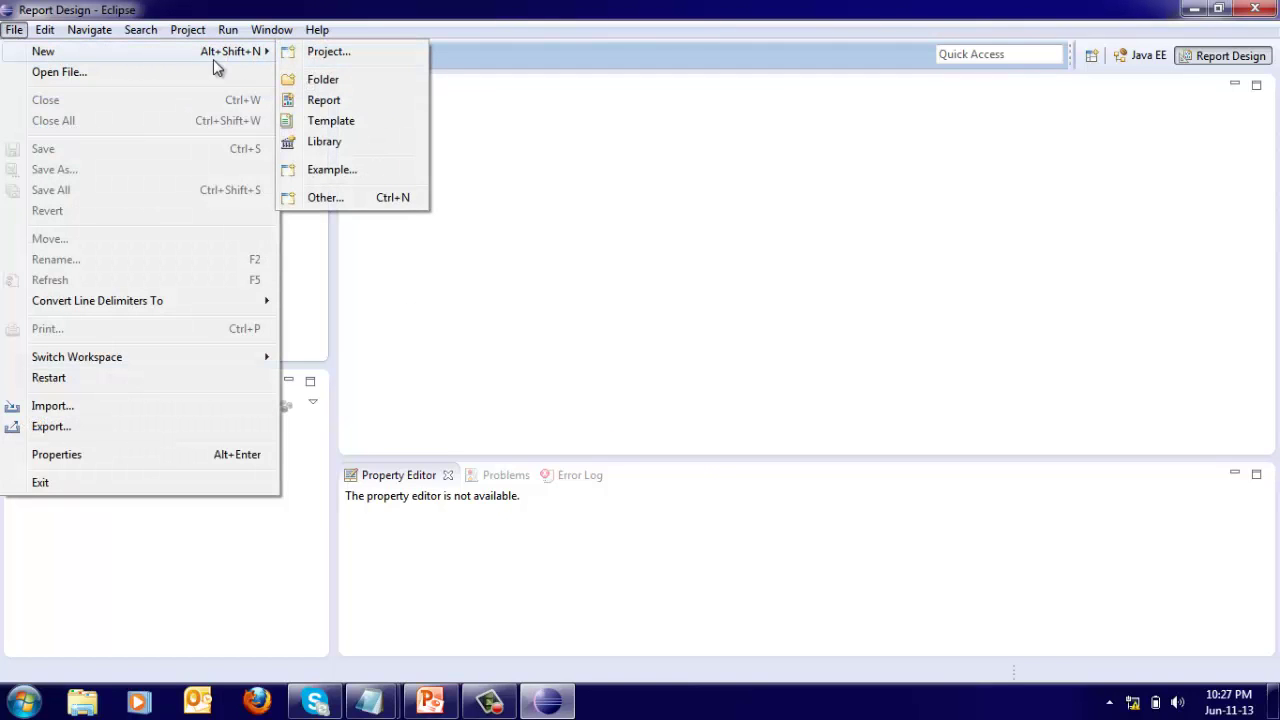
pyautogui.click(326, 102)
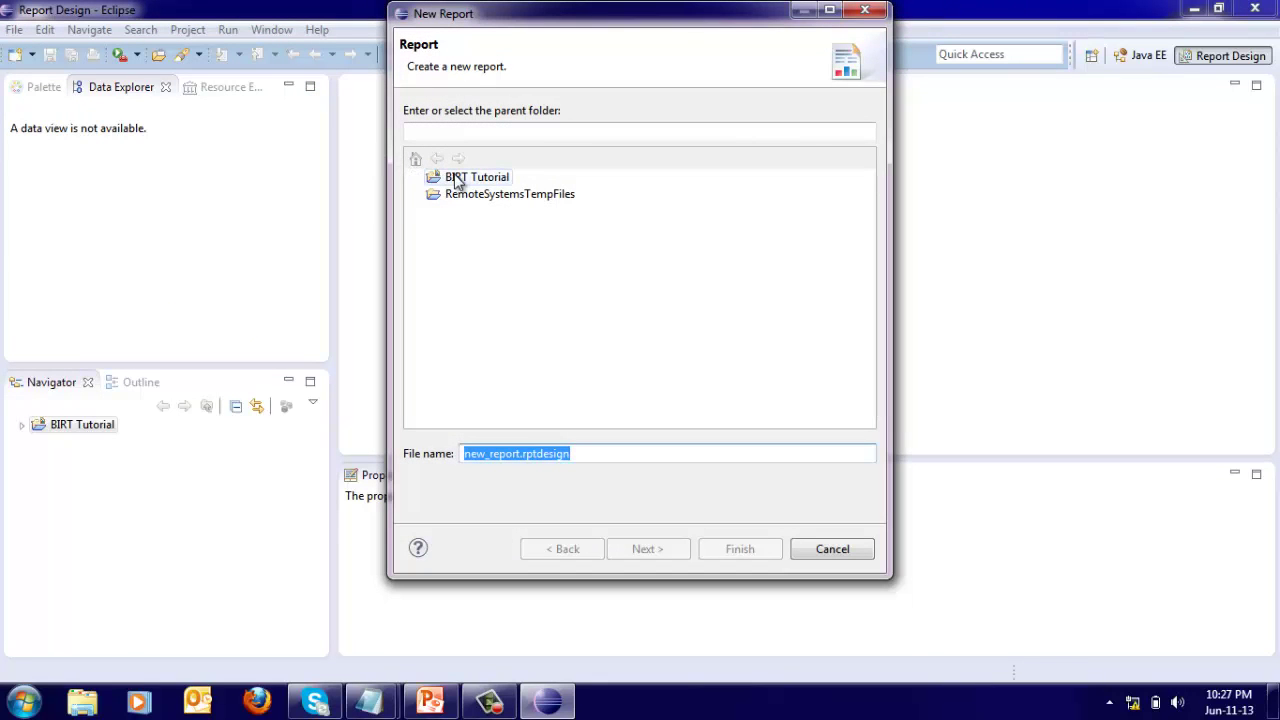
pyautogui.click(455, 177)
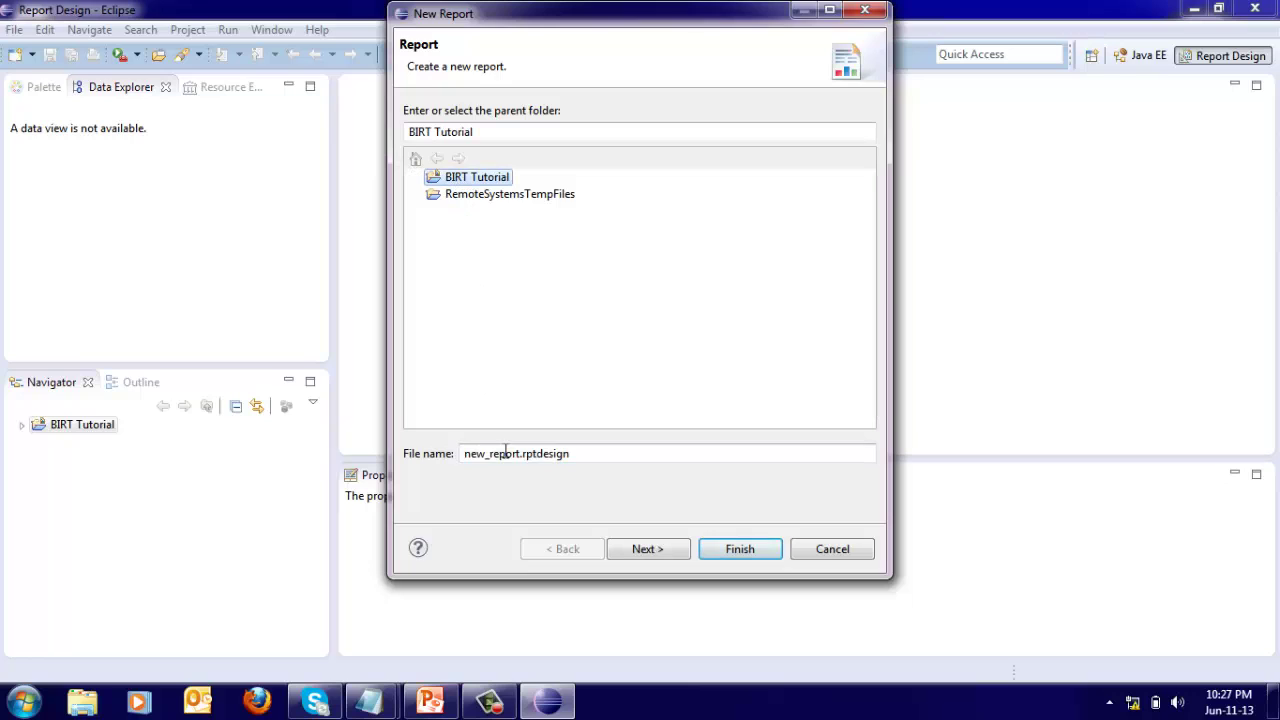
pyautogui.moveTo(520, 454); pyautogui.dragTo(461, 453)
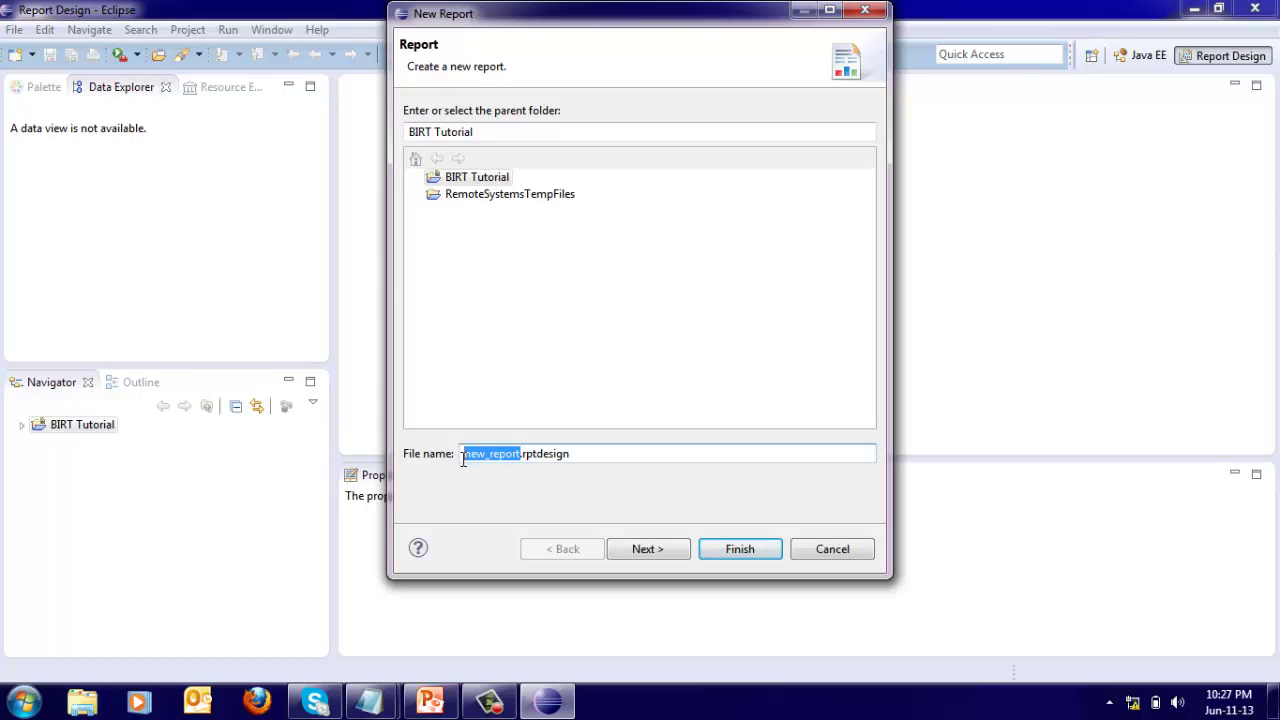
pyautogui.write('Produc')
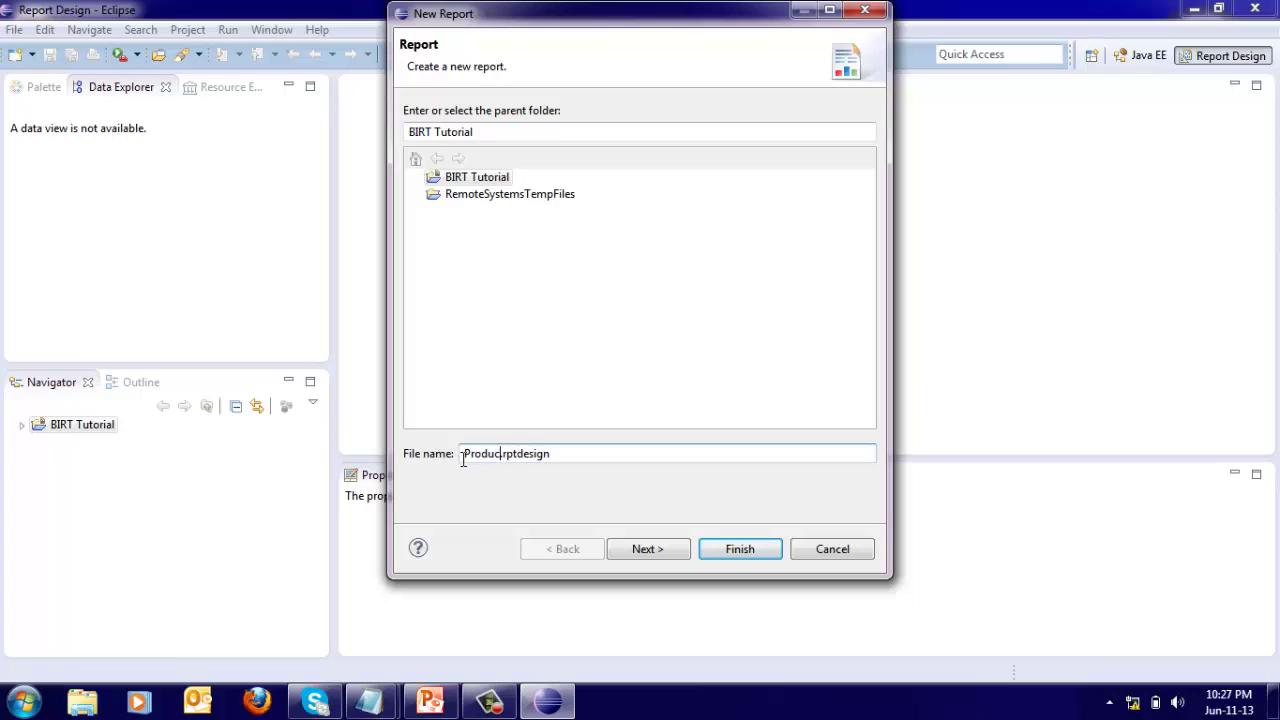
pyautogui.write('t Sales')
# Look through the report templates, then create it from the Blank Report template.
pyautogui.click(630, 550)
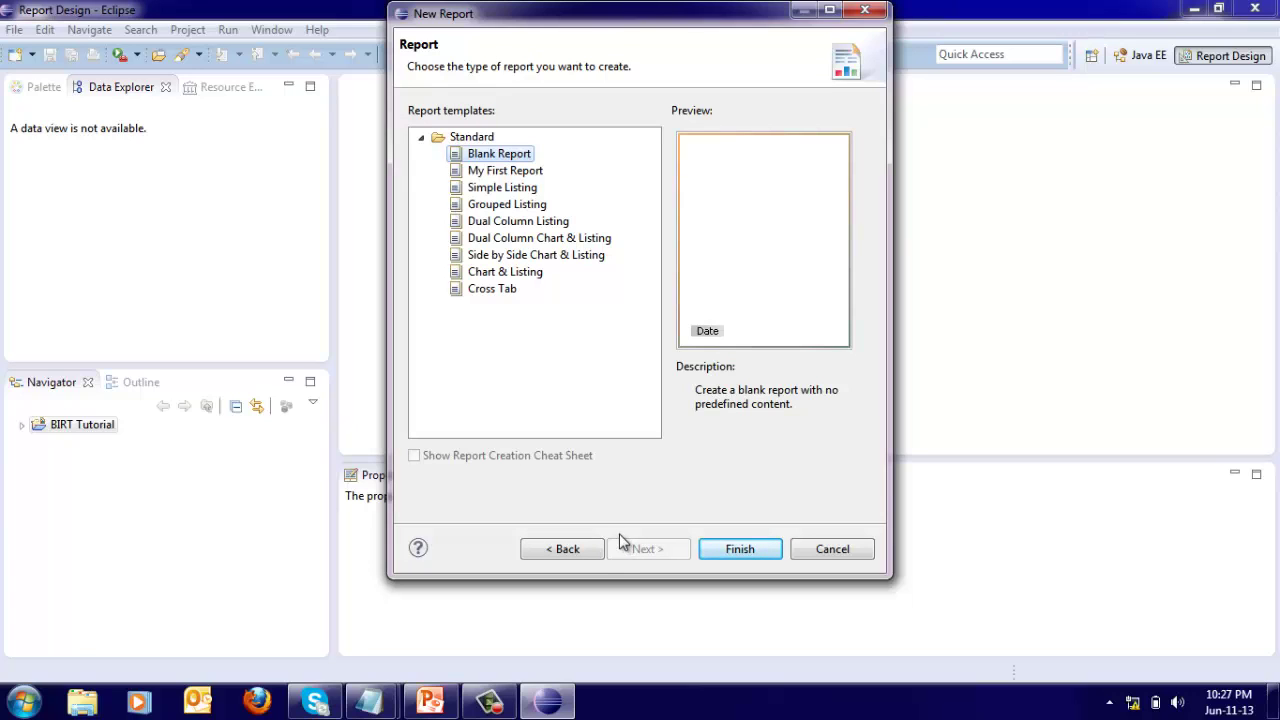
pyautogui.click(490, 171)
pyautogui.click(492, 188)
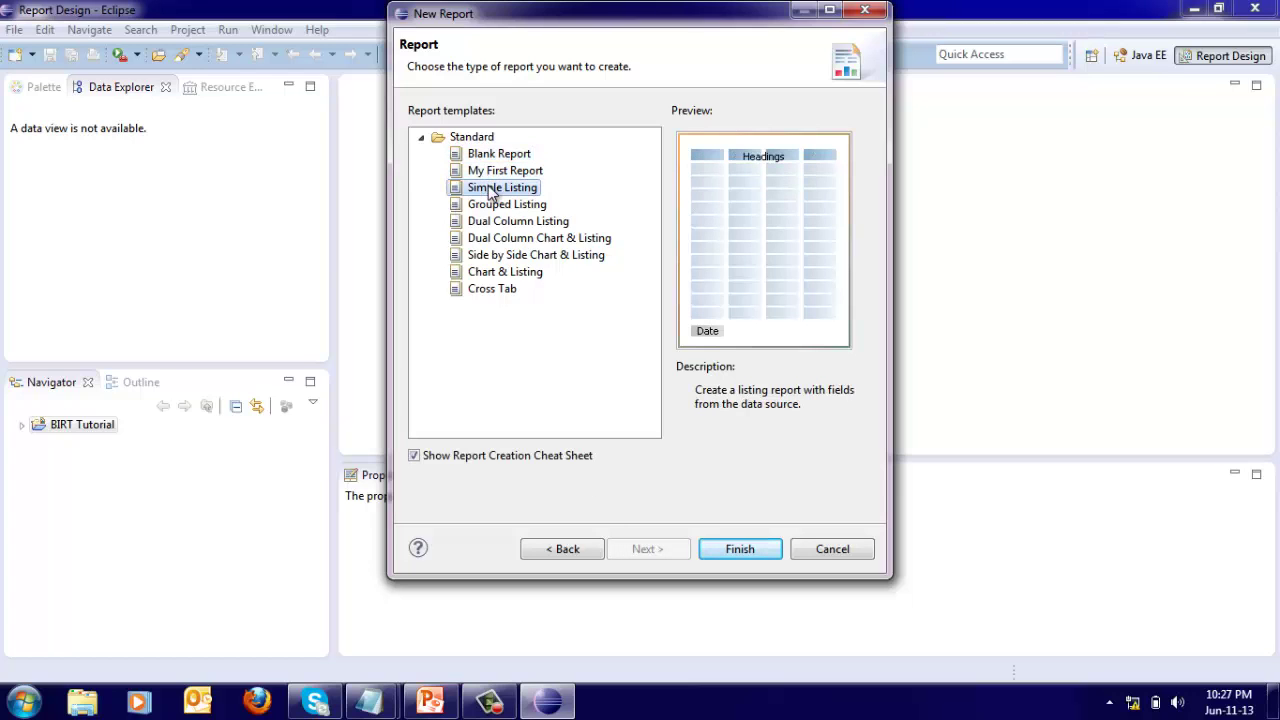
pyautogui.click(492, 205)
pyautogui.click(492, 223)
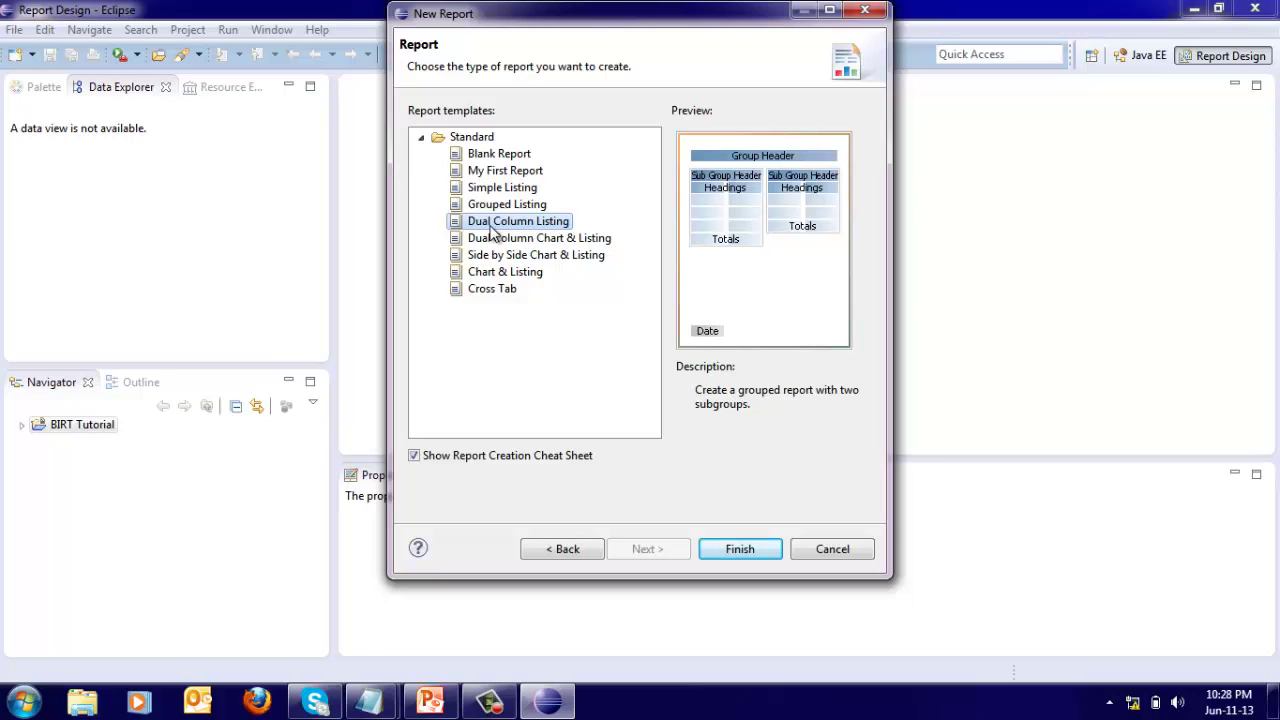
pyautogui.click(492, 160)
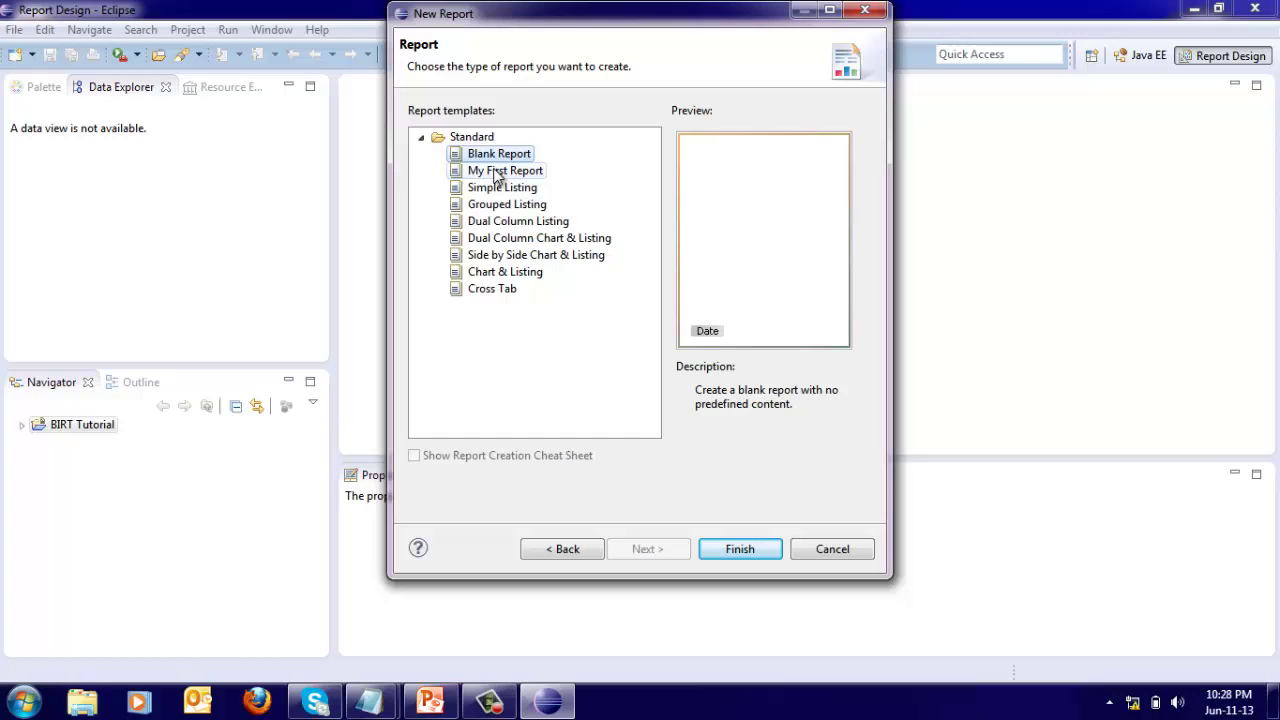
pyautogui.click(722, 550)
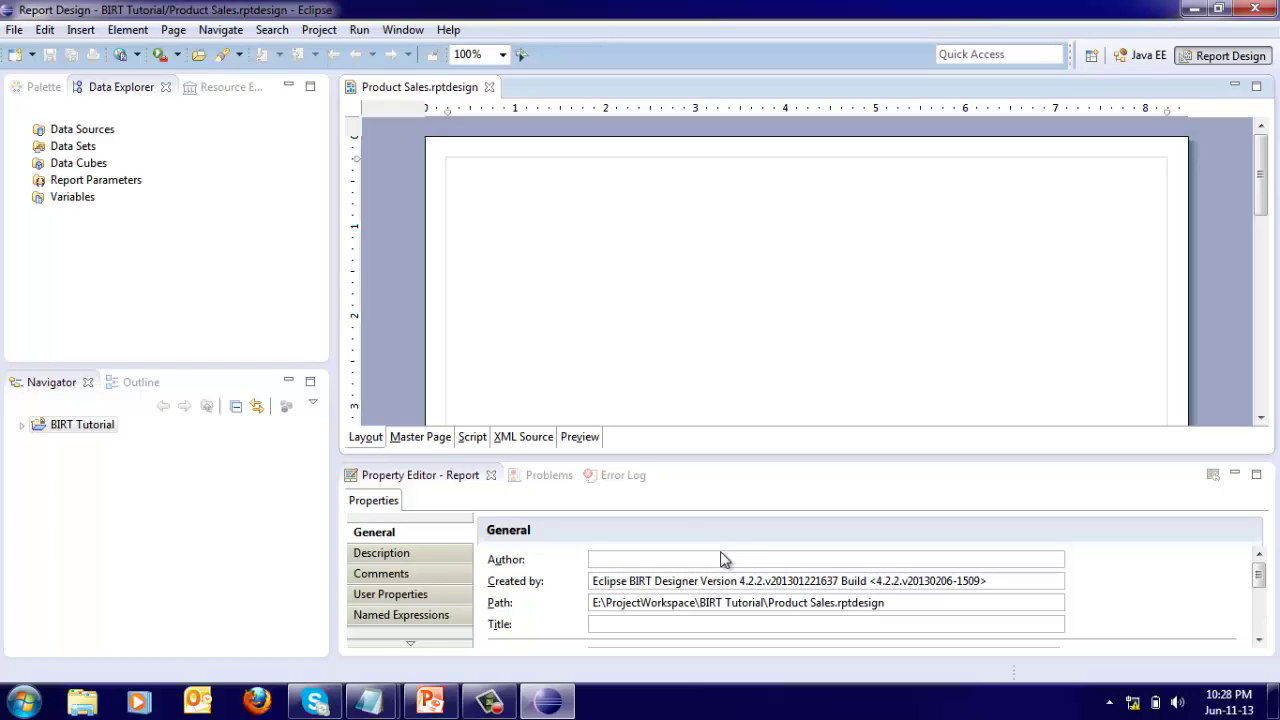
# Add a new JDBC Data Source under Data Sources and continue to its connection settings.
pyautogui.click(84, 131)
pyautogui.rightClick(95, 138)
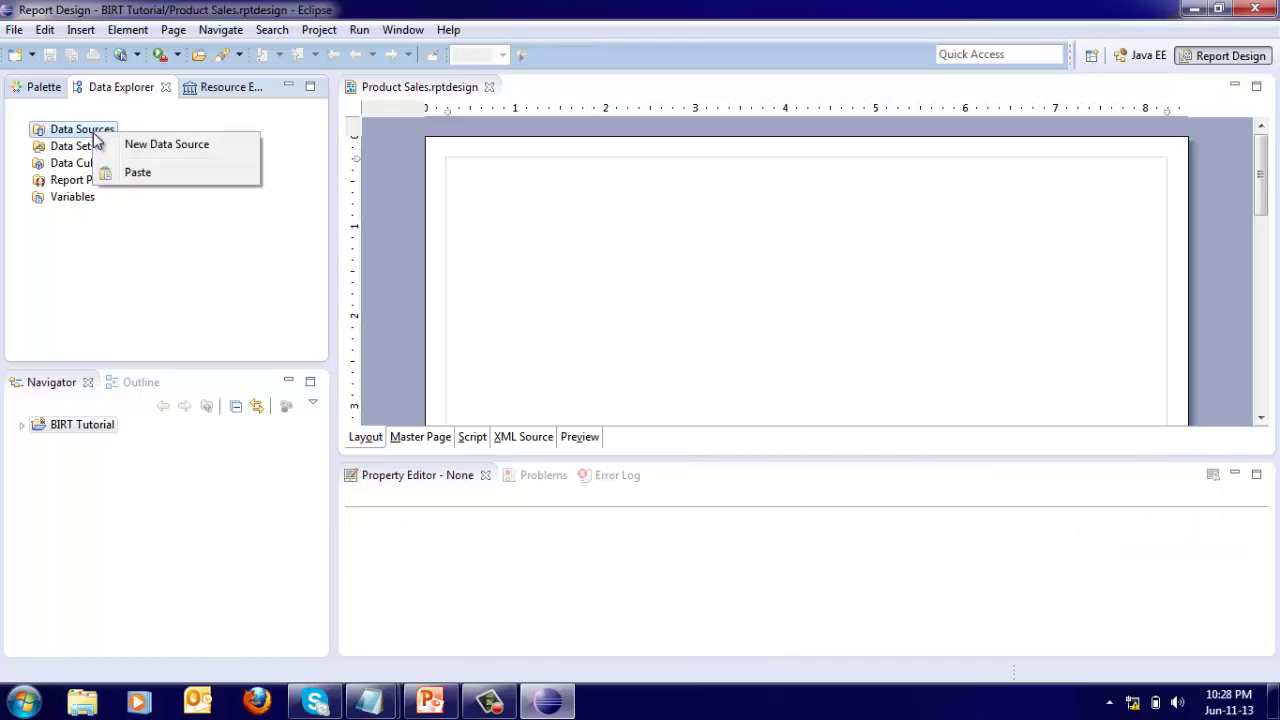
pyautogui.click(168, 147)
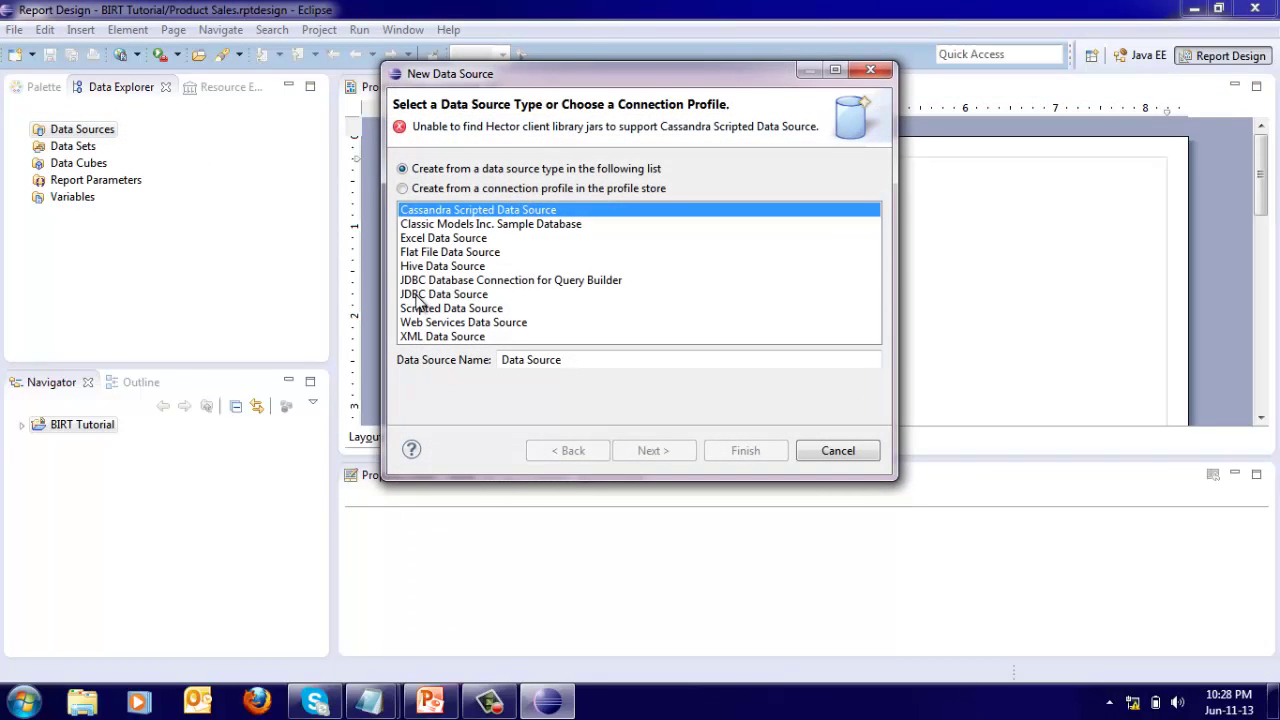
pyautogui.click(420, 296)
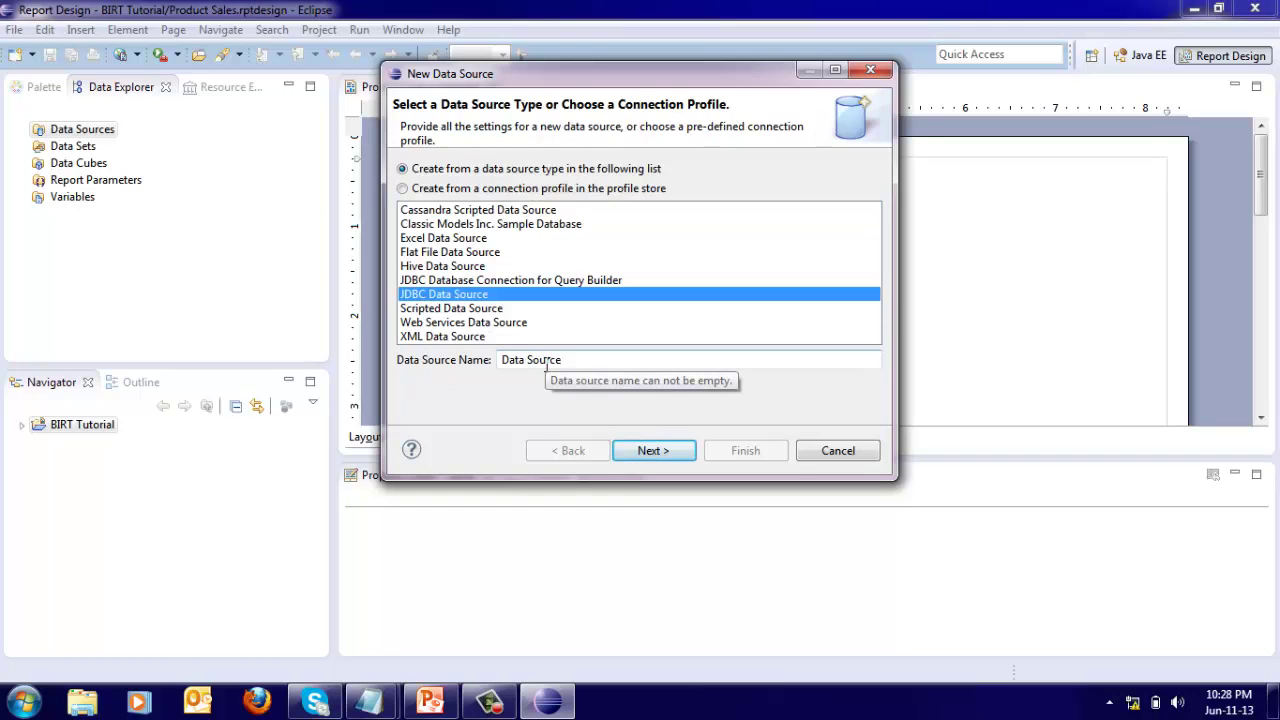
pyautogui.click(658, 452)
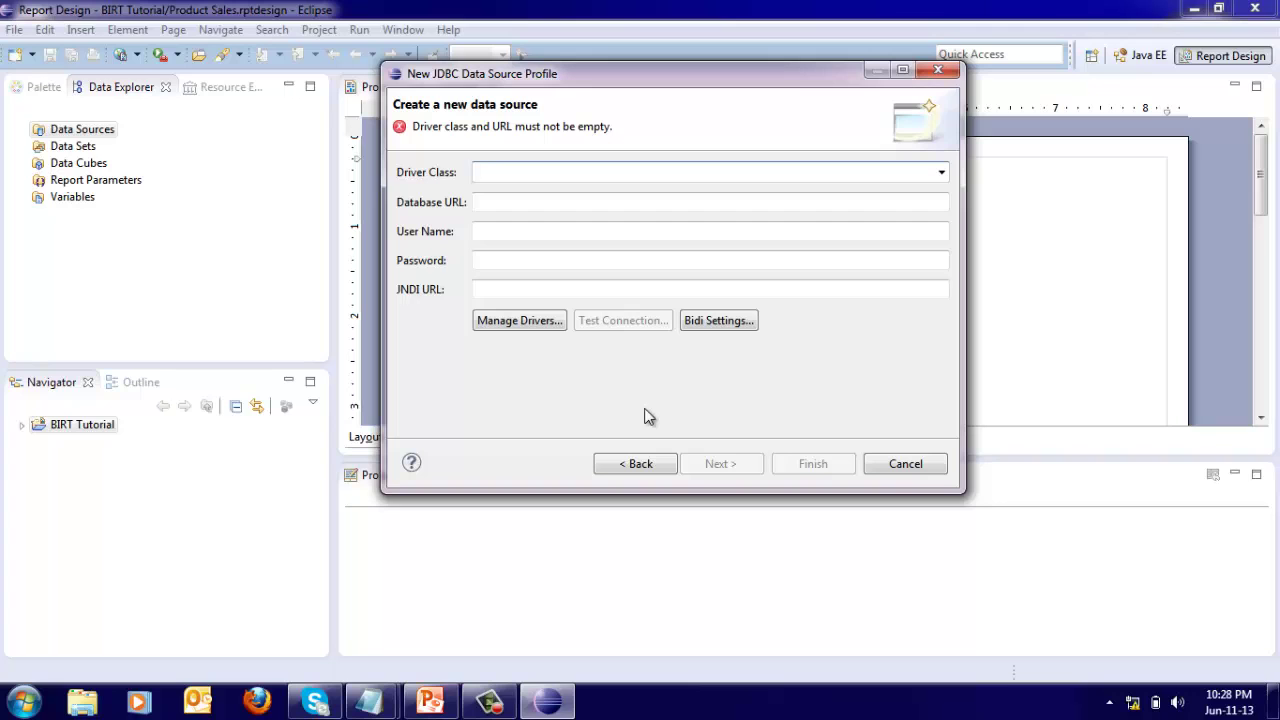
# Choose the SQL Server JDBC driver and paste the Tutorial database URL from the notes.
pyautogui.click(941, 172)
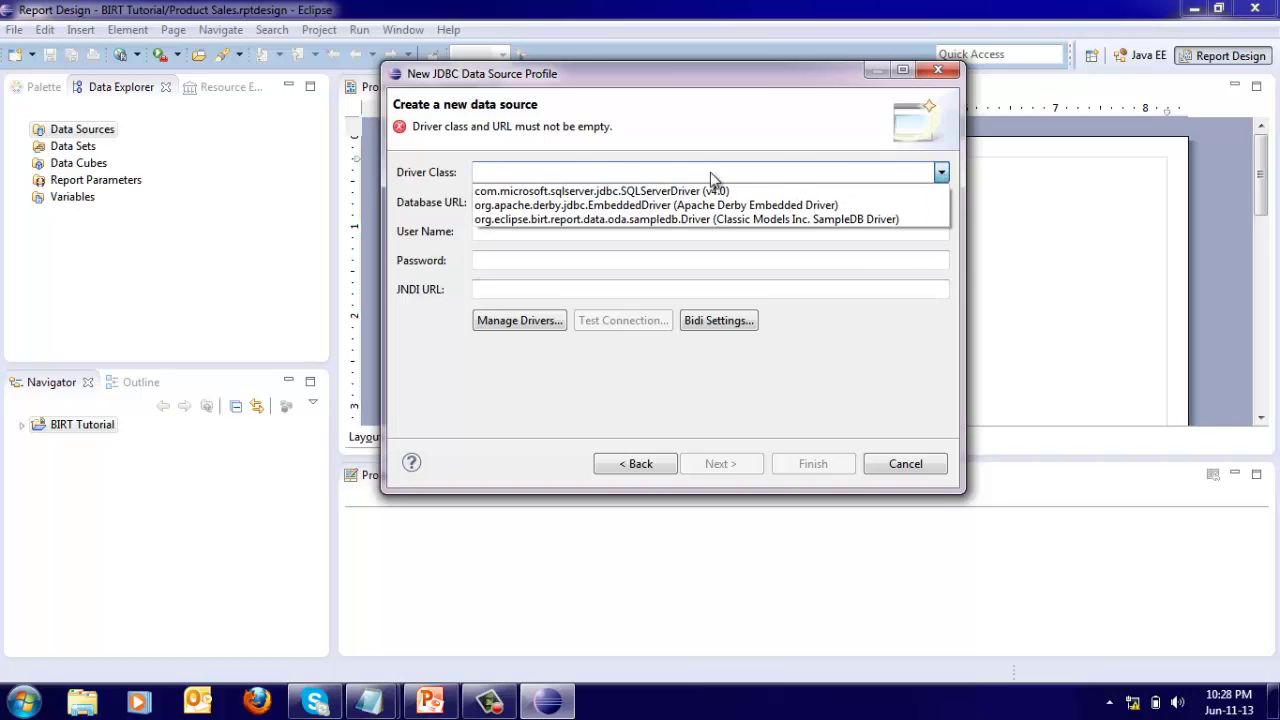
pyautogui.click(516, 193)
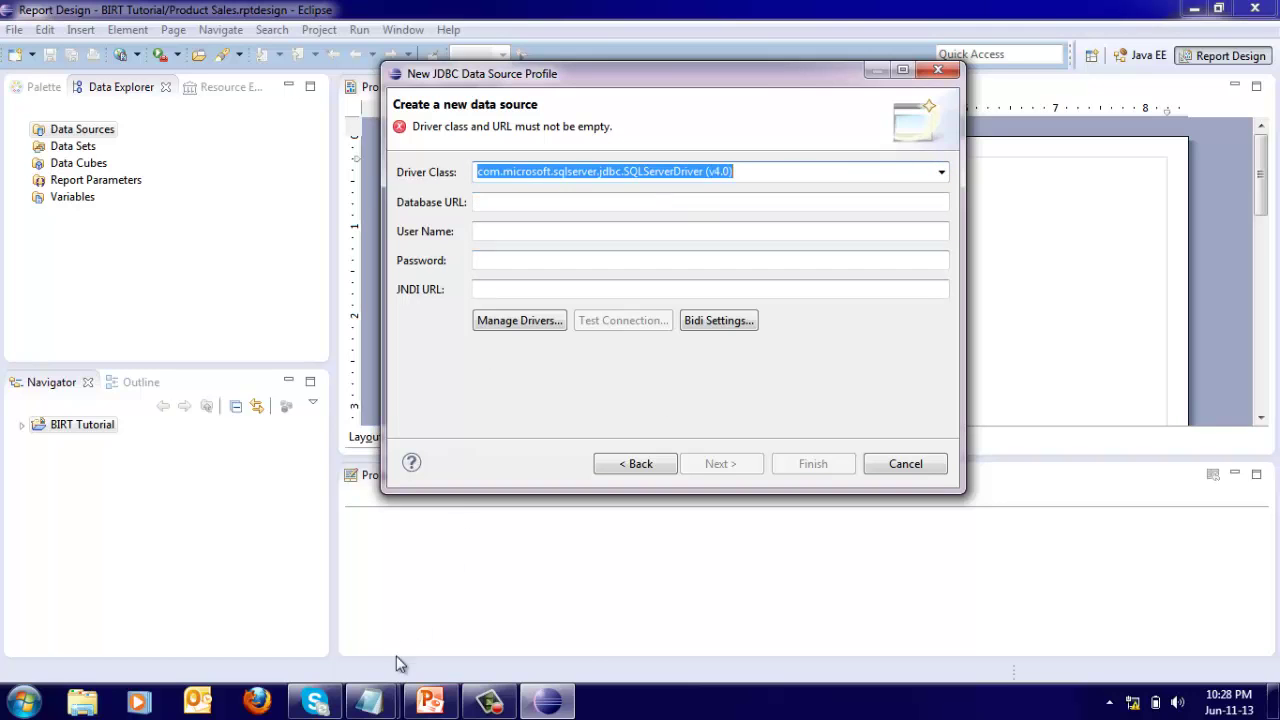
pyautogui.moveTo(381, 708)
pyautogui.click(429, 594)
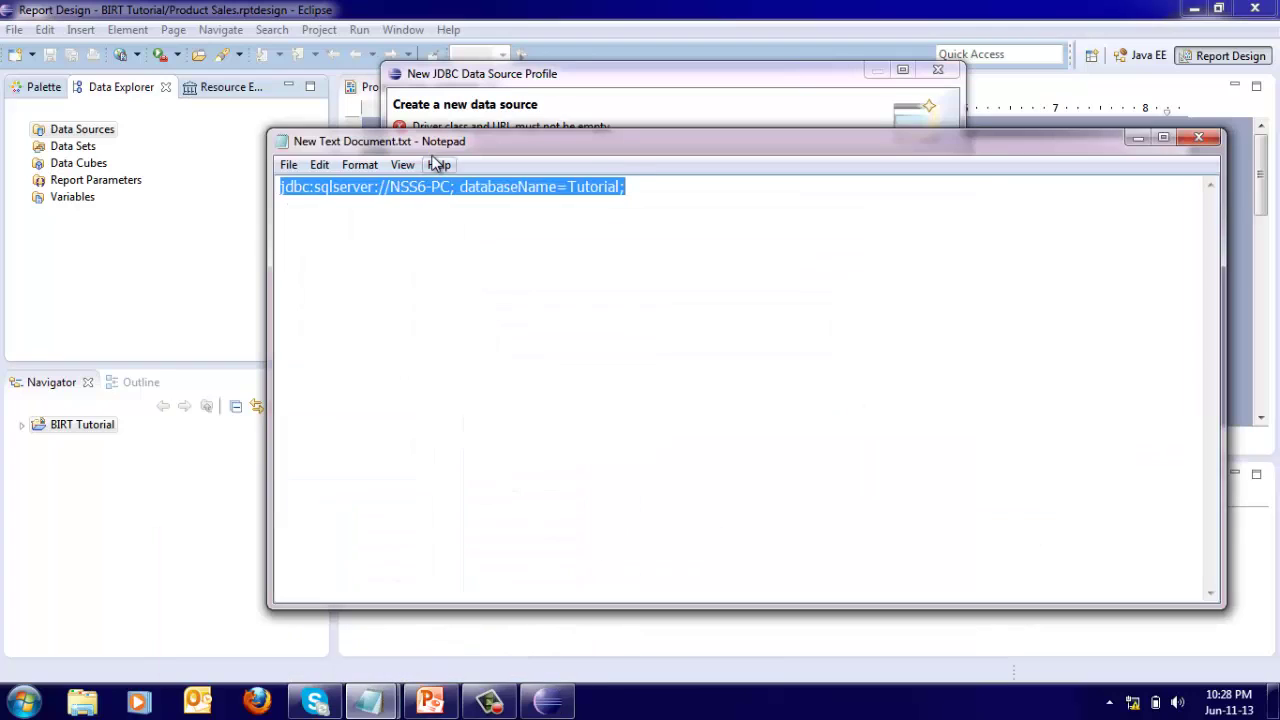
pyautogui.rightClick(428, 186)
pyautogui.click(470, 248)
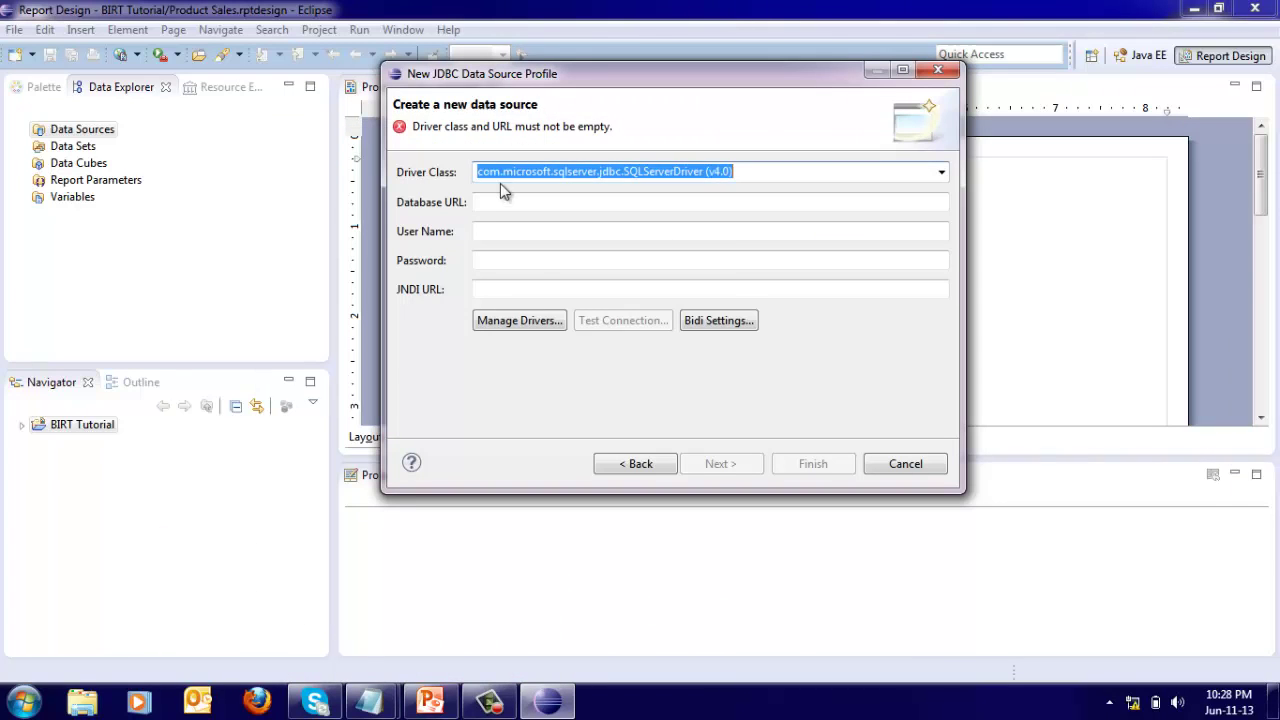
pyautogui.rightClick(488, 203)
pyautogui.click(527, 289)
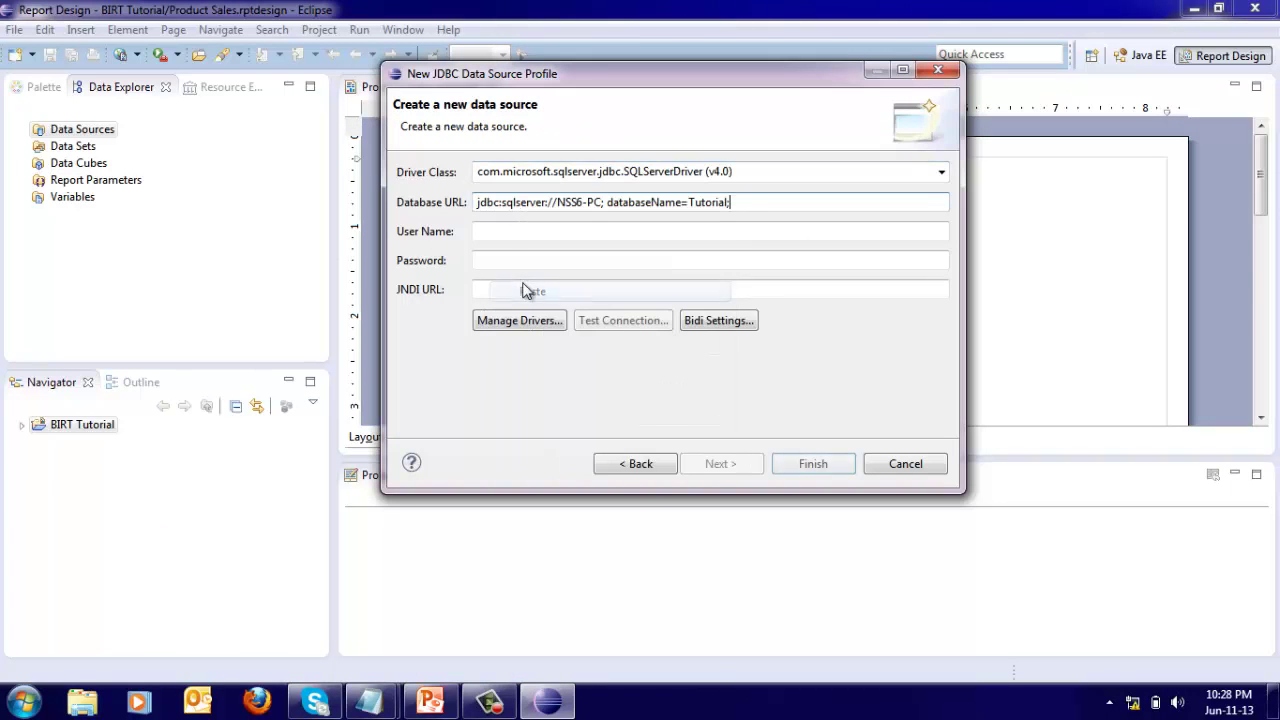
# Enter the login user name and password, then test the connection successfully.
pyautogui.click(494, 233)
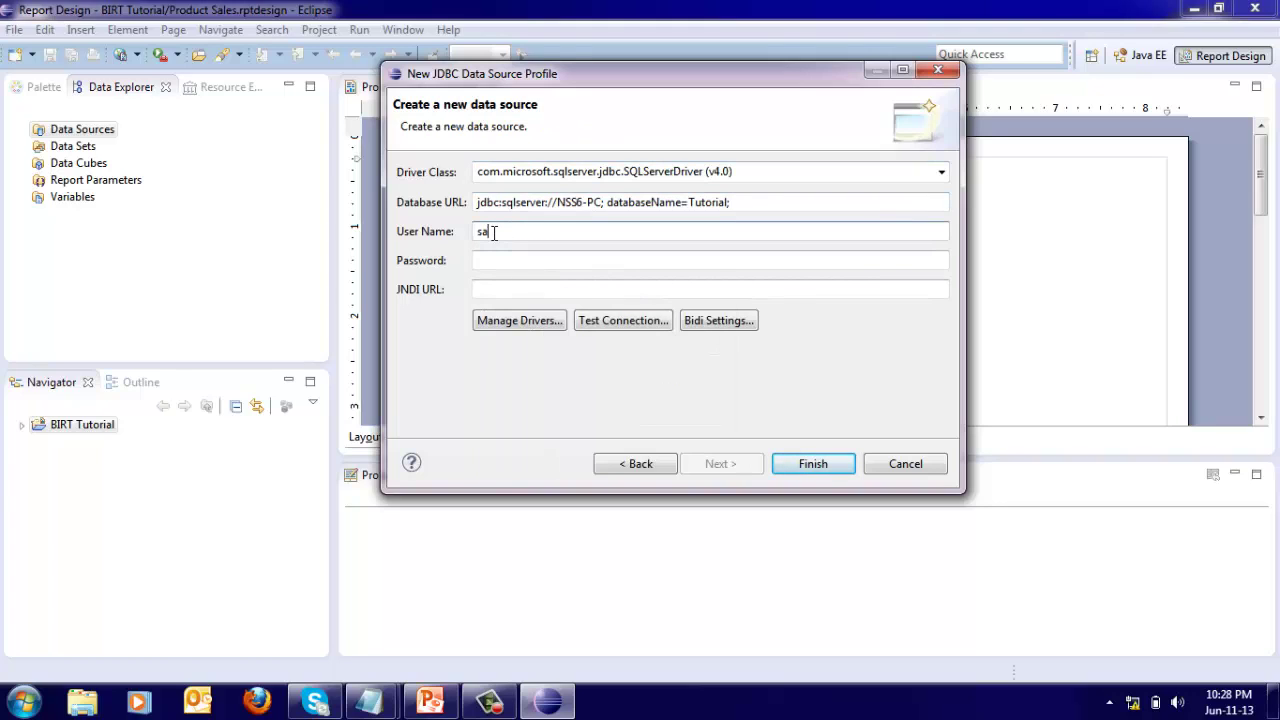
pyautogui.press('Tab')
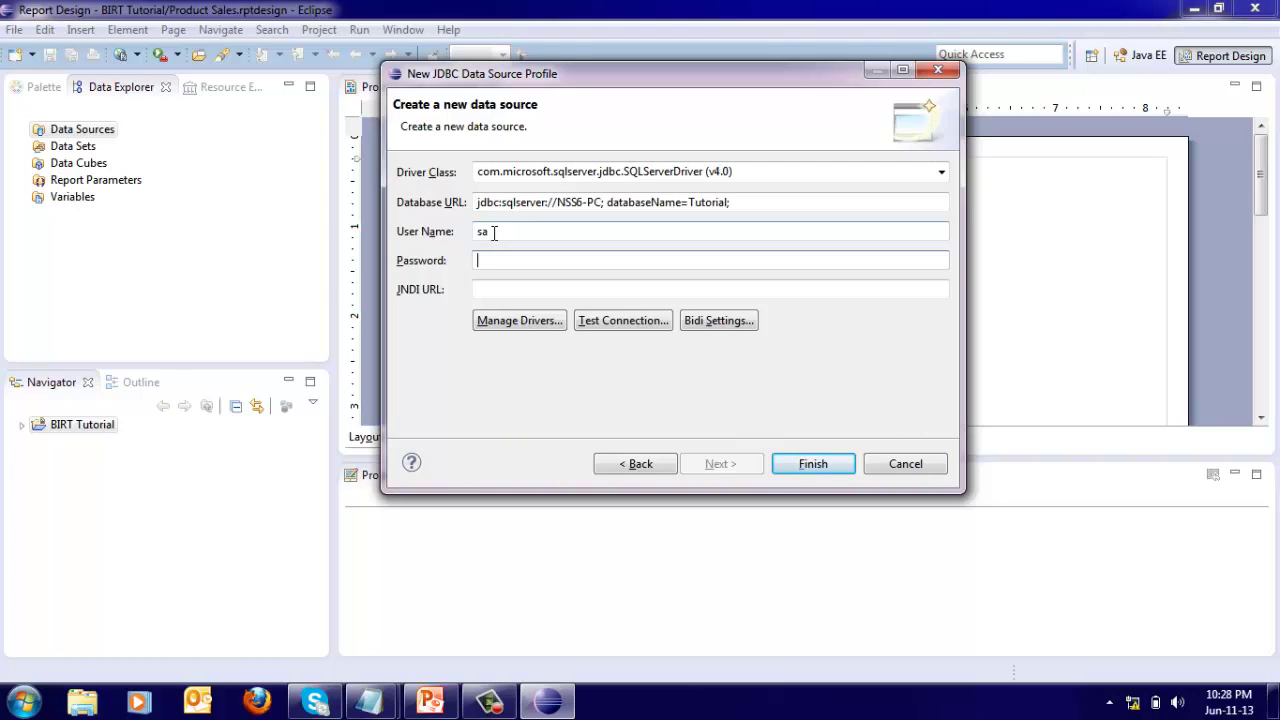
pyautogui.click(605, 322)
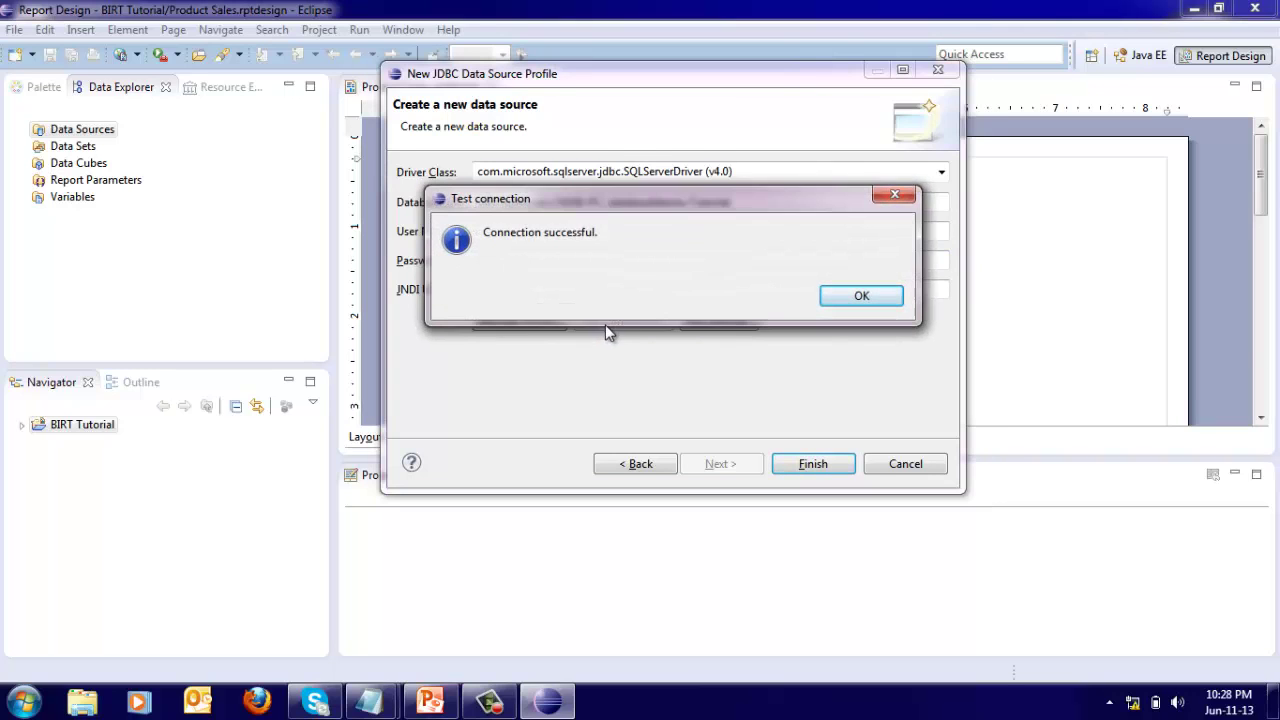
pyautogui.click(856, 297)
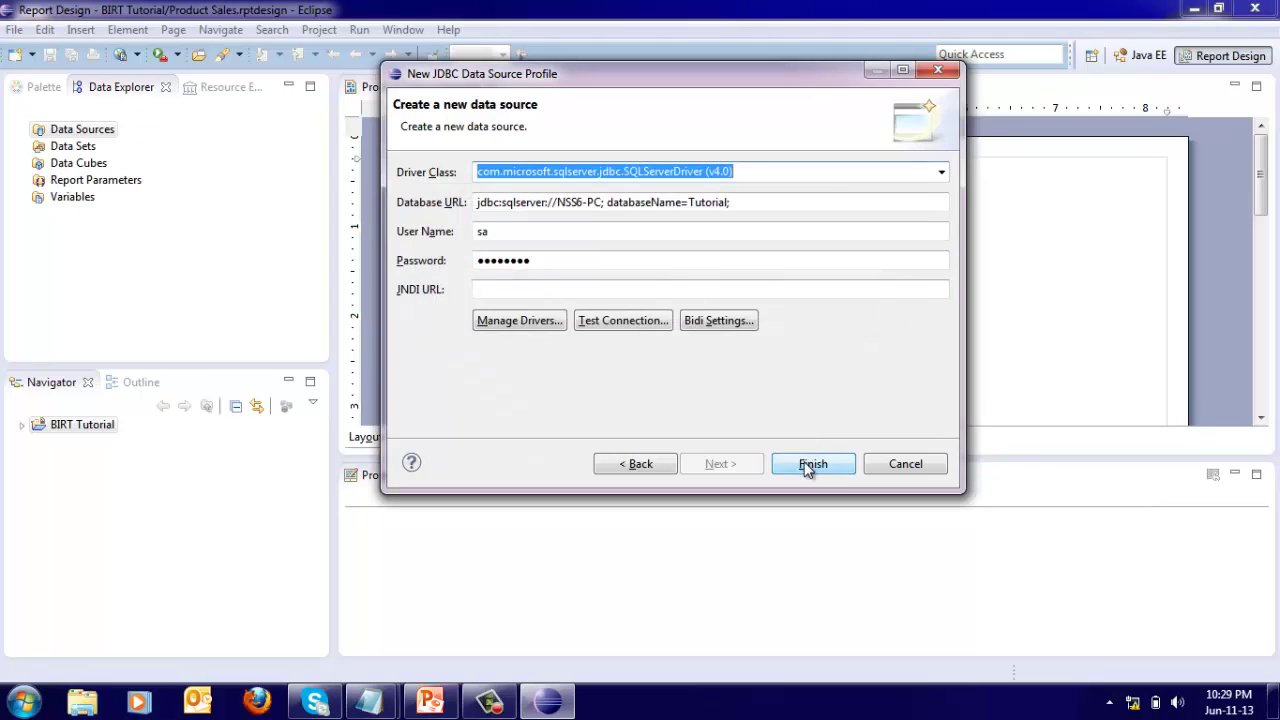
# Save the data source and start a new data set on it.
pyautogui.click(808, 466)
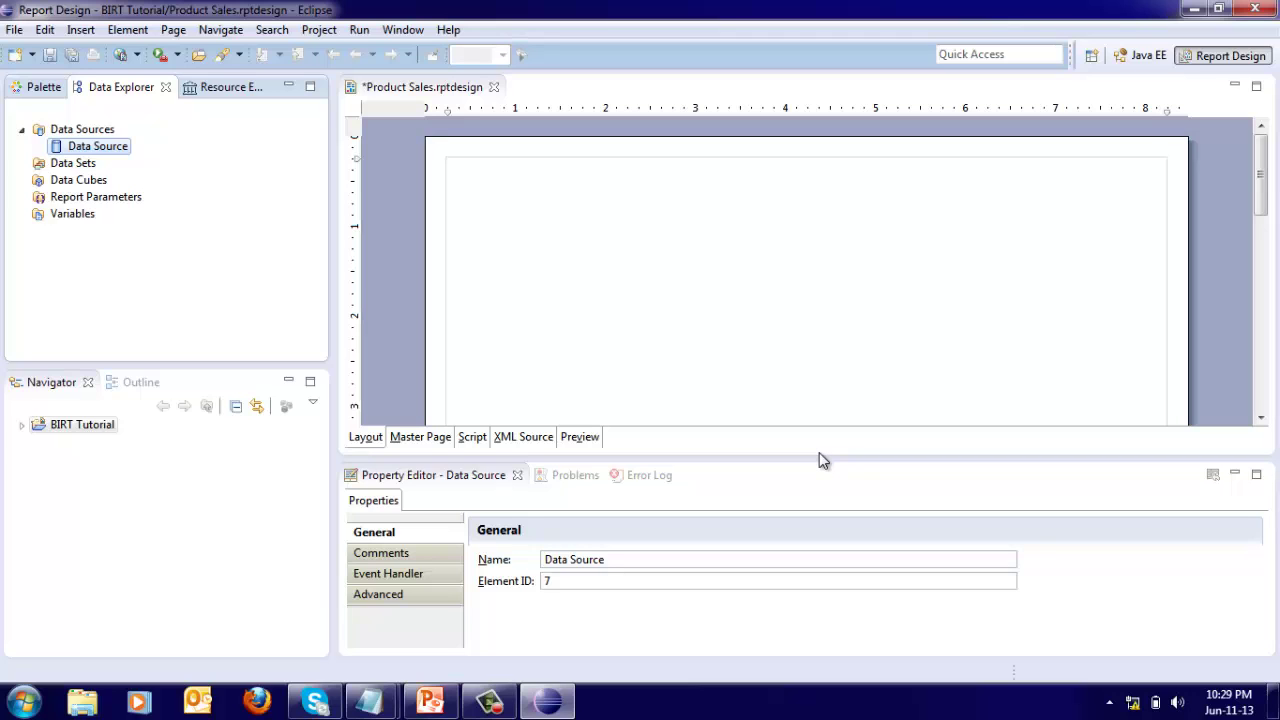
pyautogui.rightClick(86, 170)
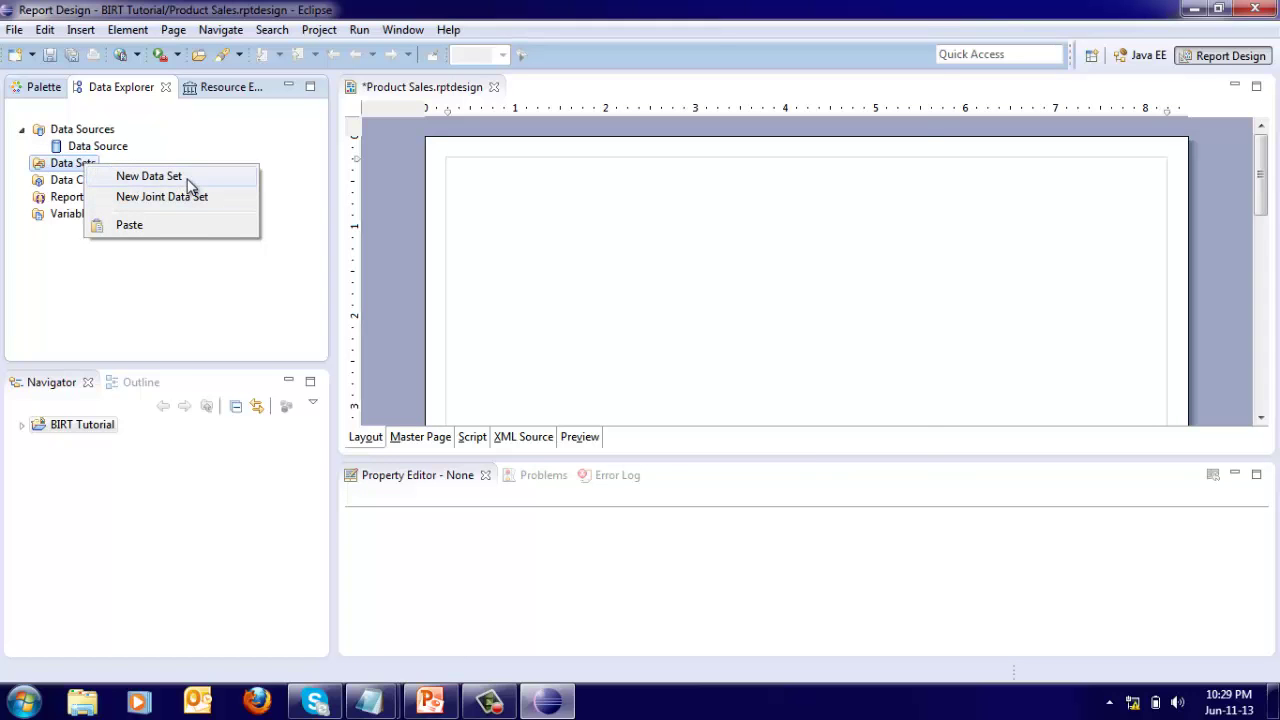
pyautogui.click(150, 176)
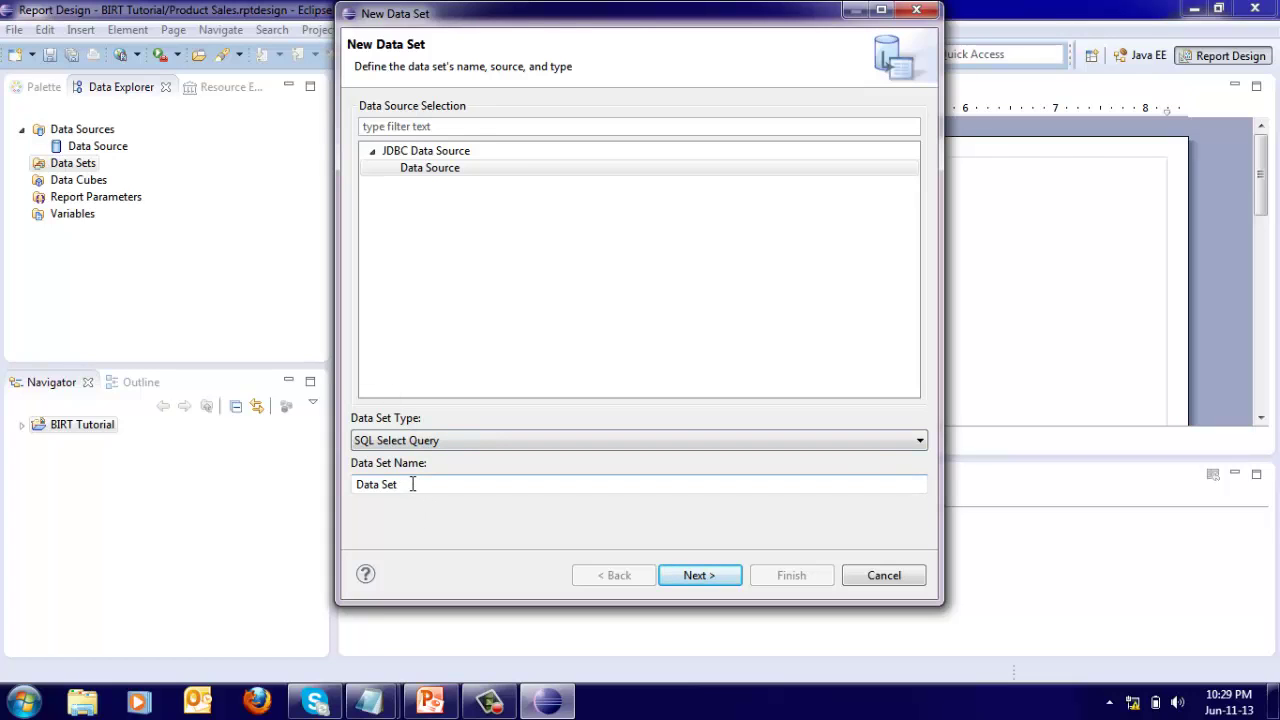
pyautogui.click(697, 575)
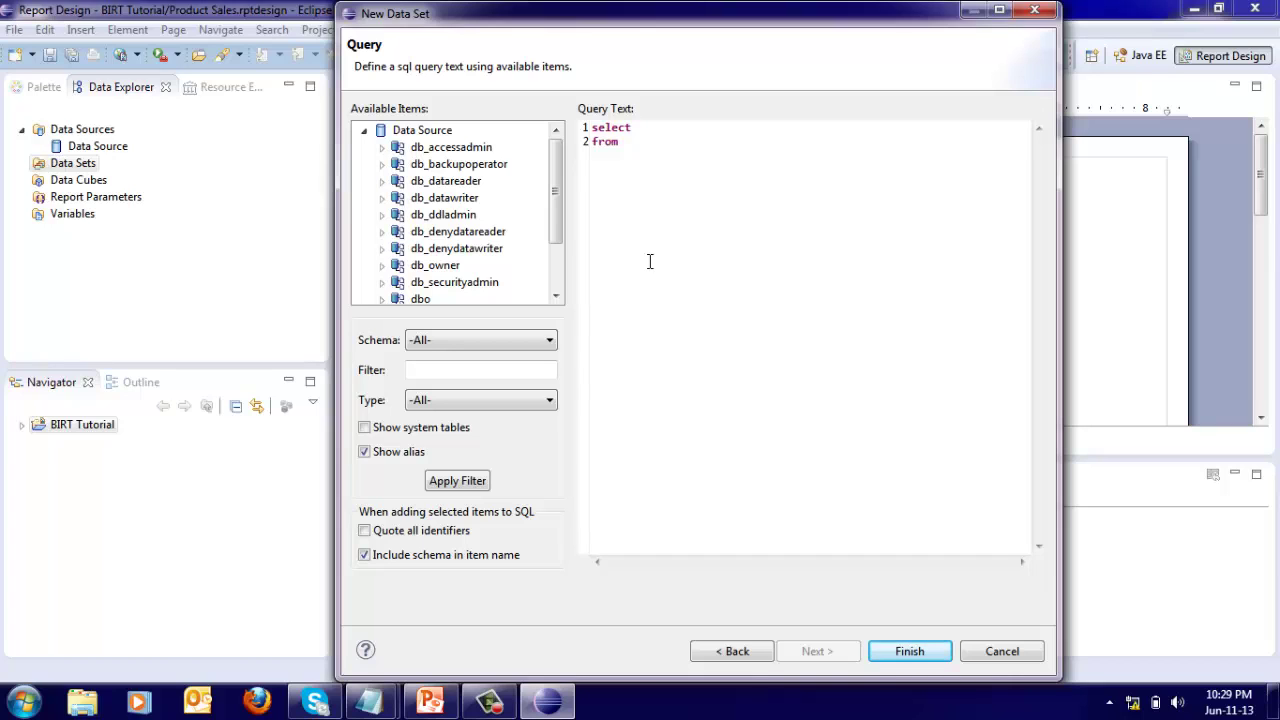
# Replace the query text with the saved revenue SQL from Notepad and finish the data set.
pyautogui.click(381, 299)
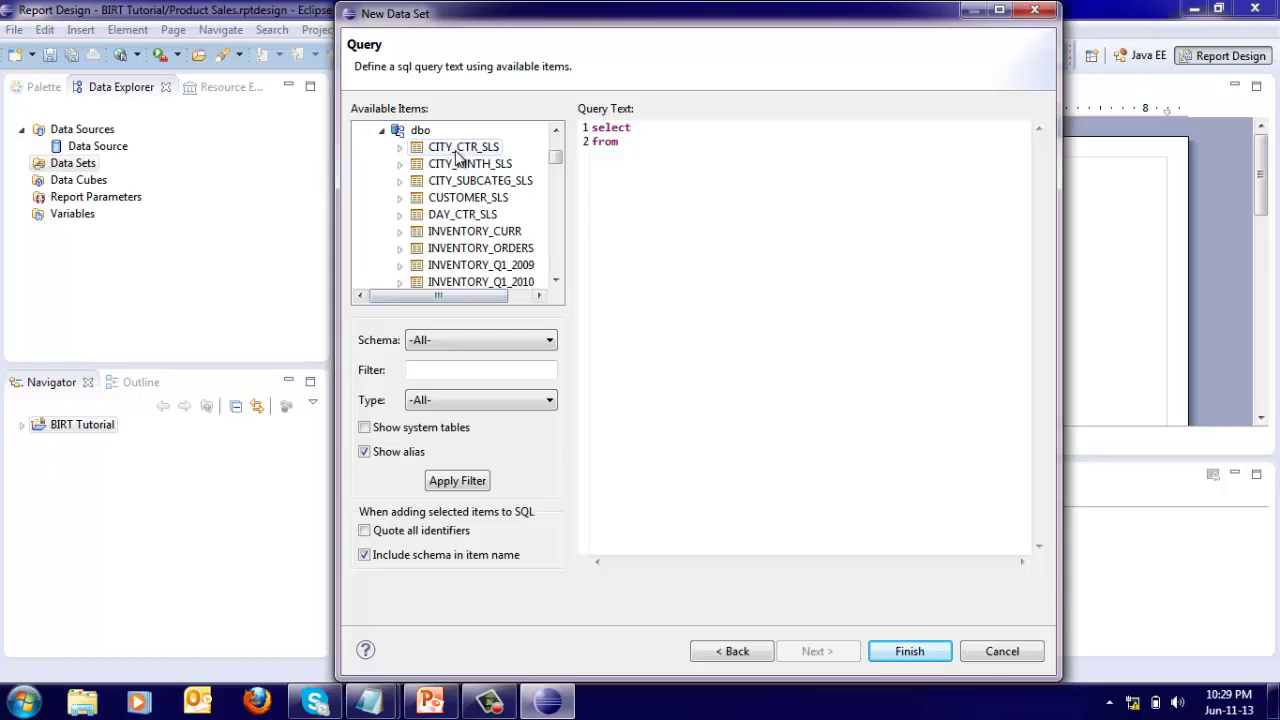
pyautogui.moveTo(455, 152); pyautogui.dragTo(707, 132)
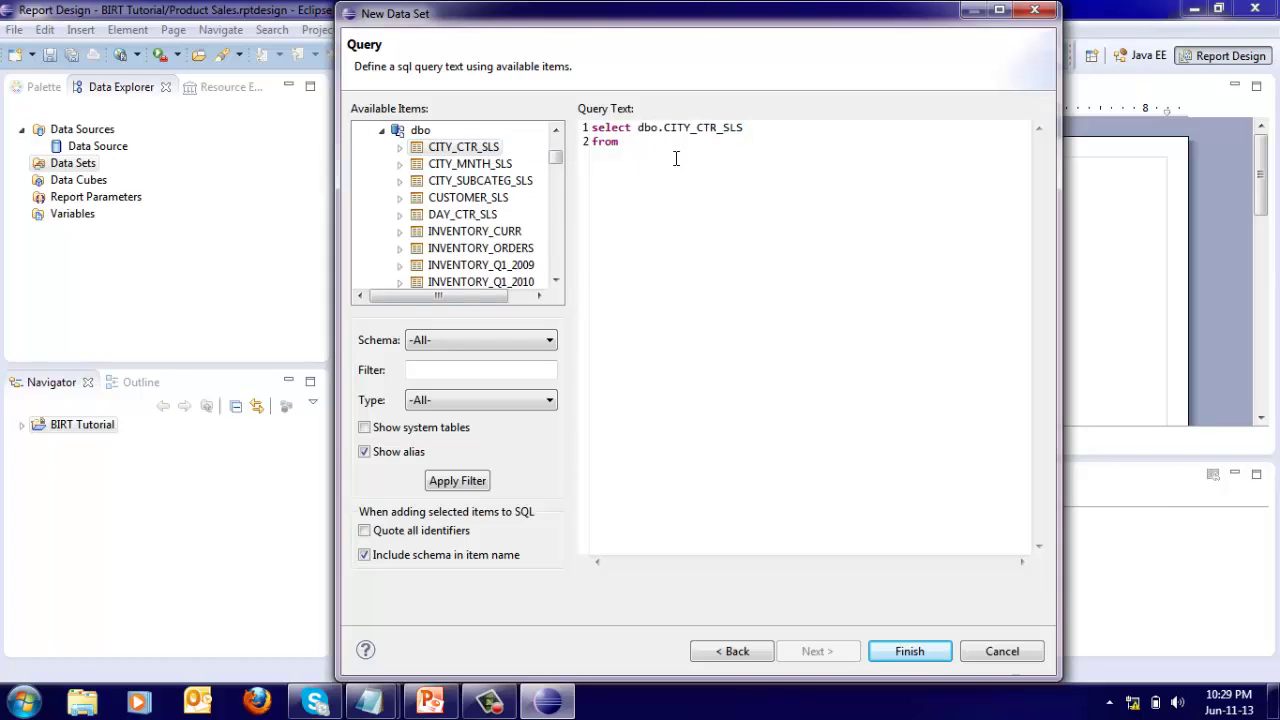
pyautogui.moveTo(369, 700)
pyautogui.click(338, 605)
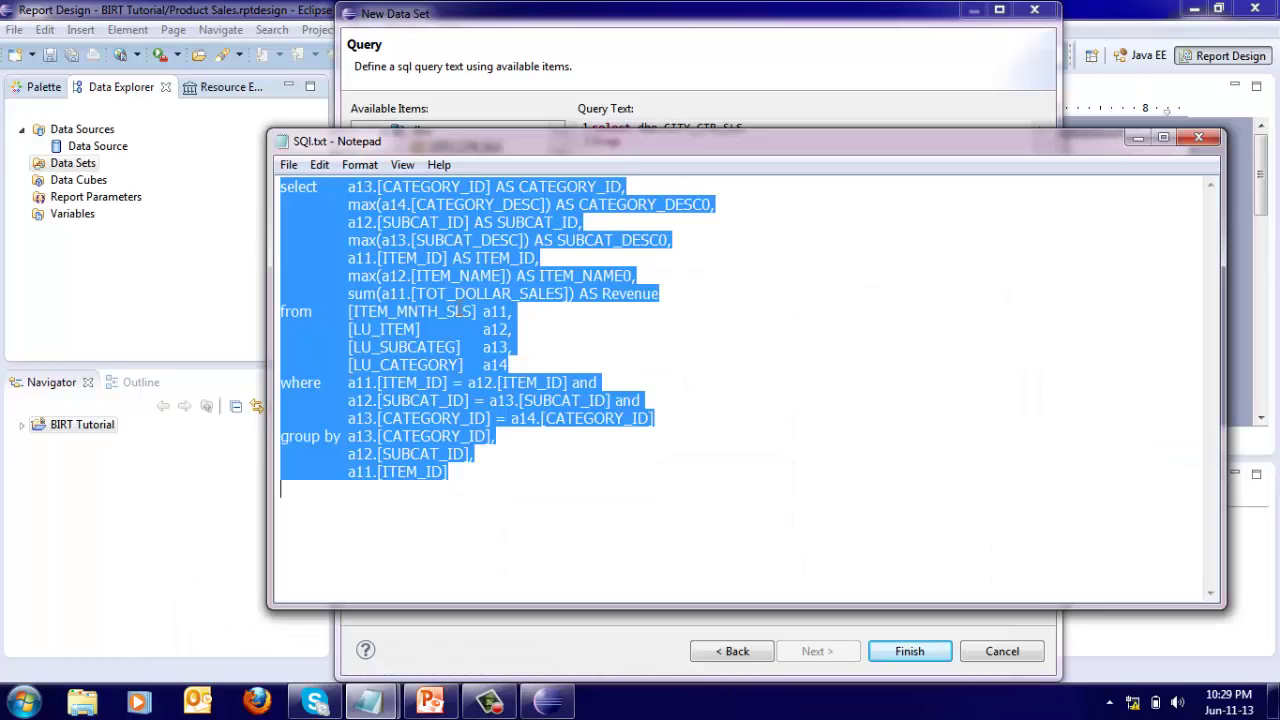
pyautogui.rightClick(463, 285)
pyautogui.click(505, 346)
pyautogui.hotkey('alt', 'Tab')
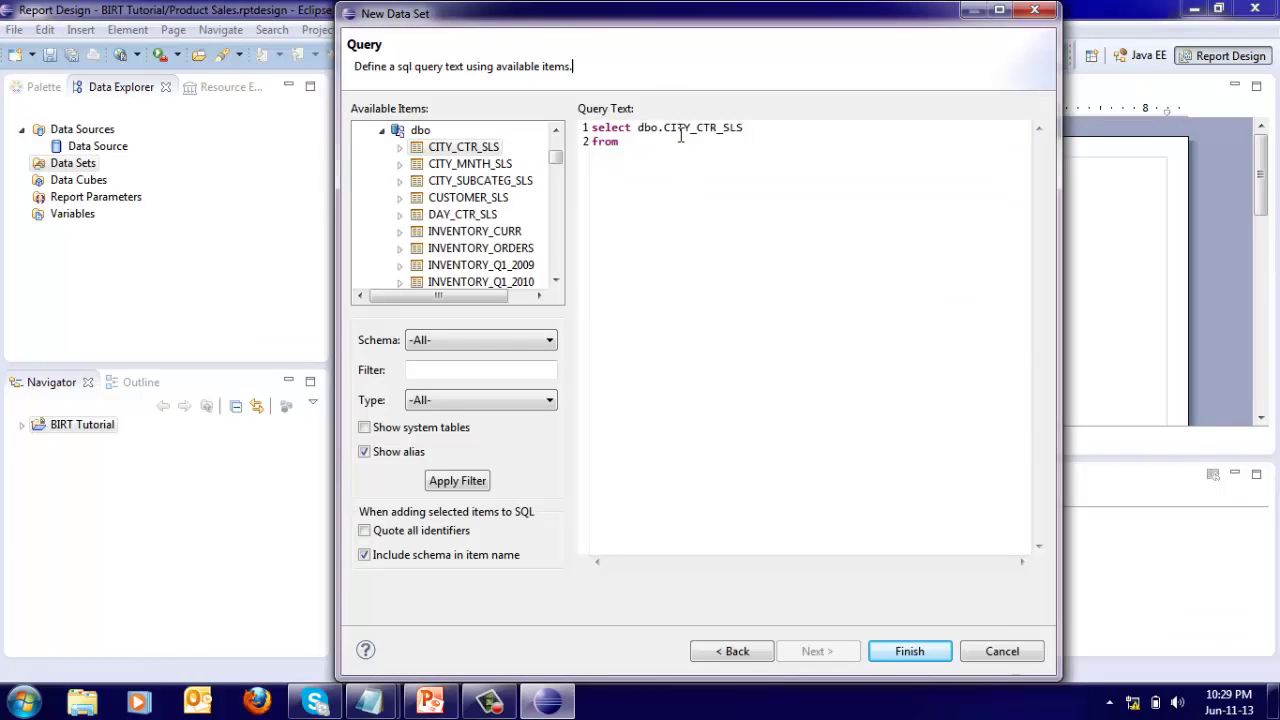
pyautogui.hotkey('ctrl', 'a')
pyautogui.rightClick(600, 131)
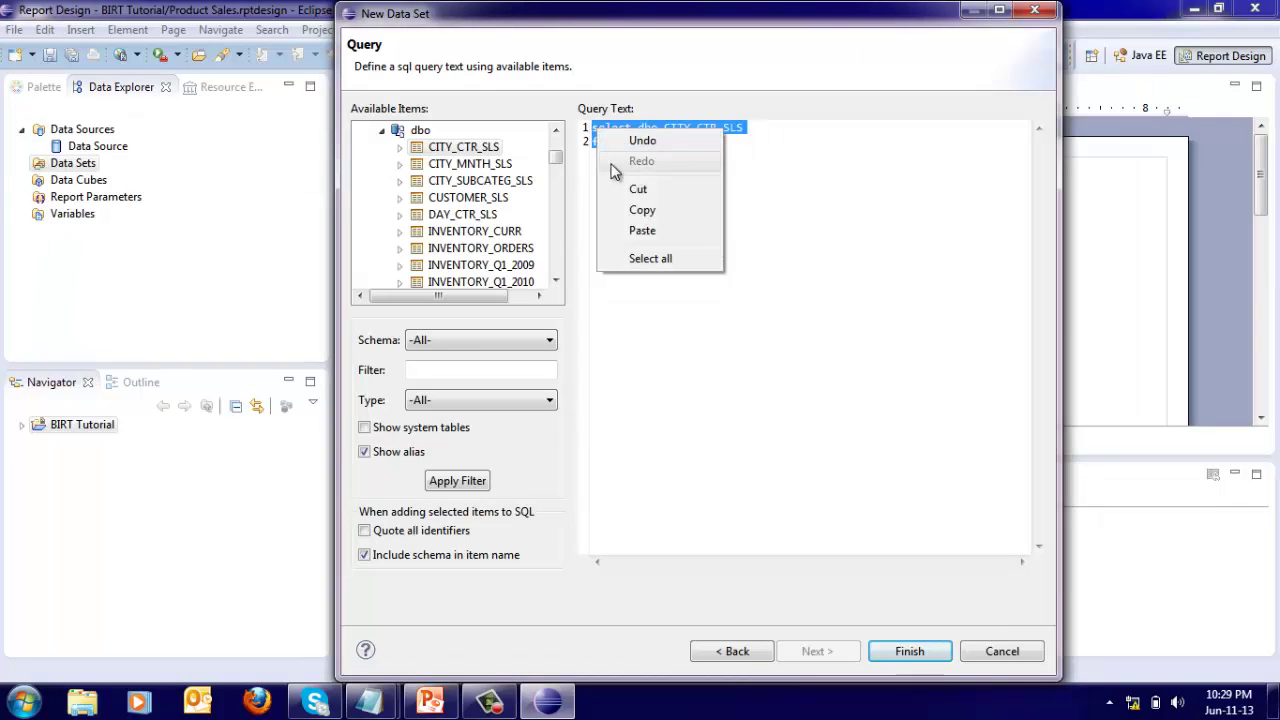
pyautogui.click(642, 230)
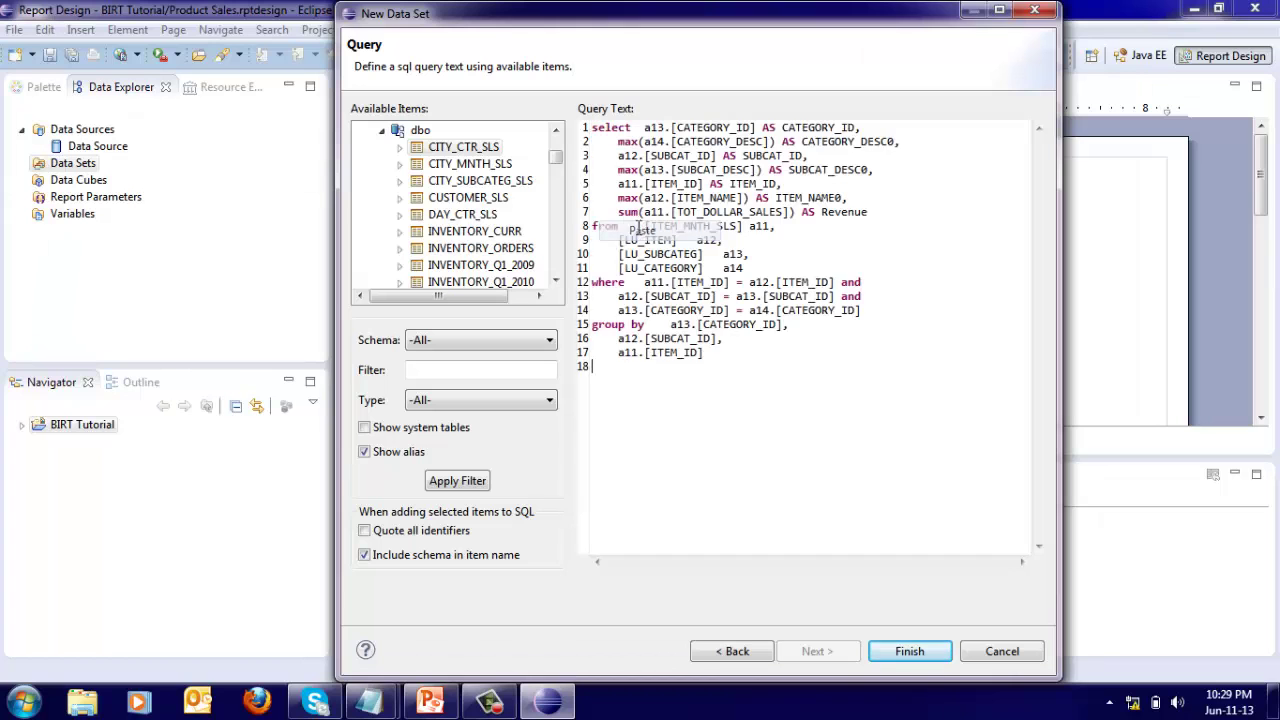
pyautogui.click(910, 652)
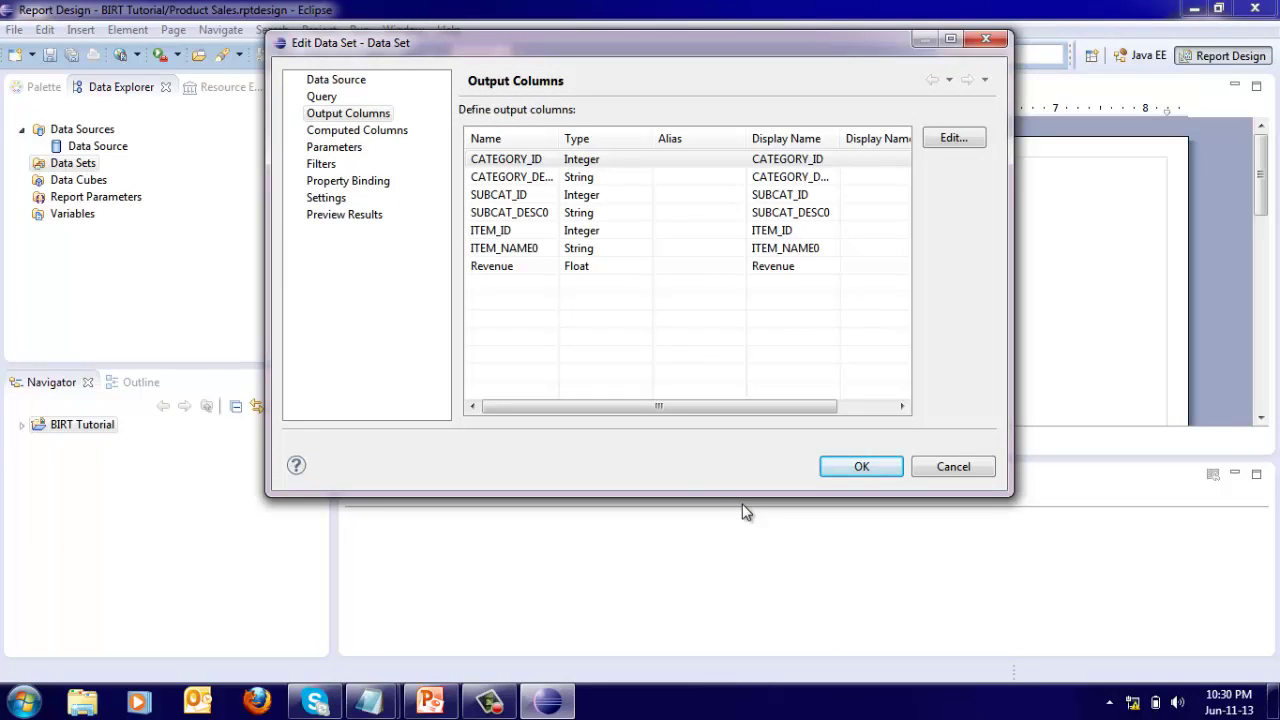
# Preview the data set's 360 result records and save it.
pyautogui.click(368, 220)
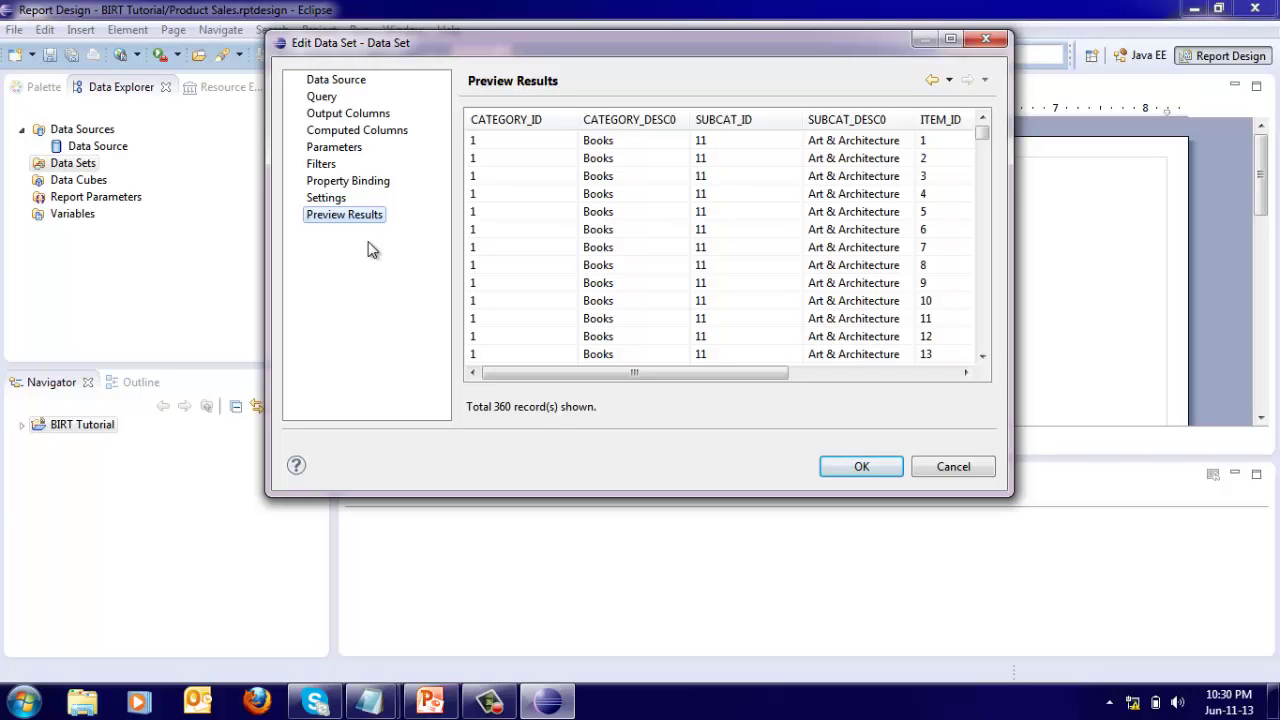
pyautogui.click(836, 466)
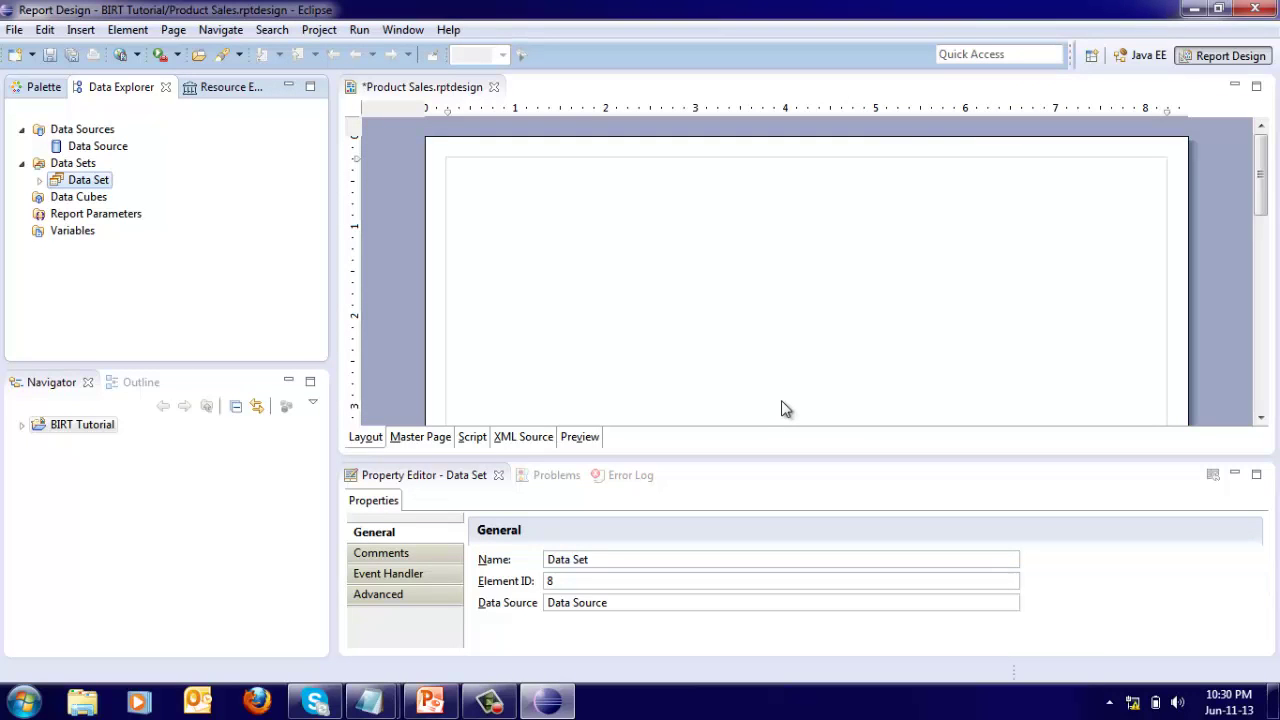
# Drag a Label from the Palette to the layout's top and title it 'Product Sales'.
pyautogui.click(42, 90)
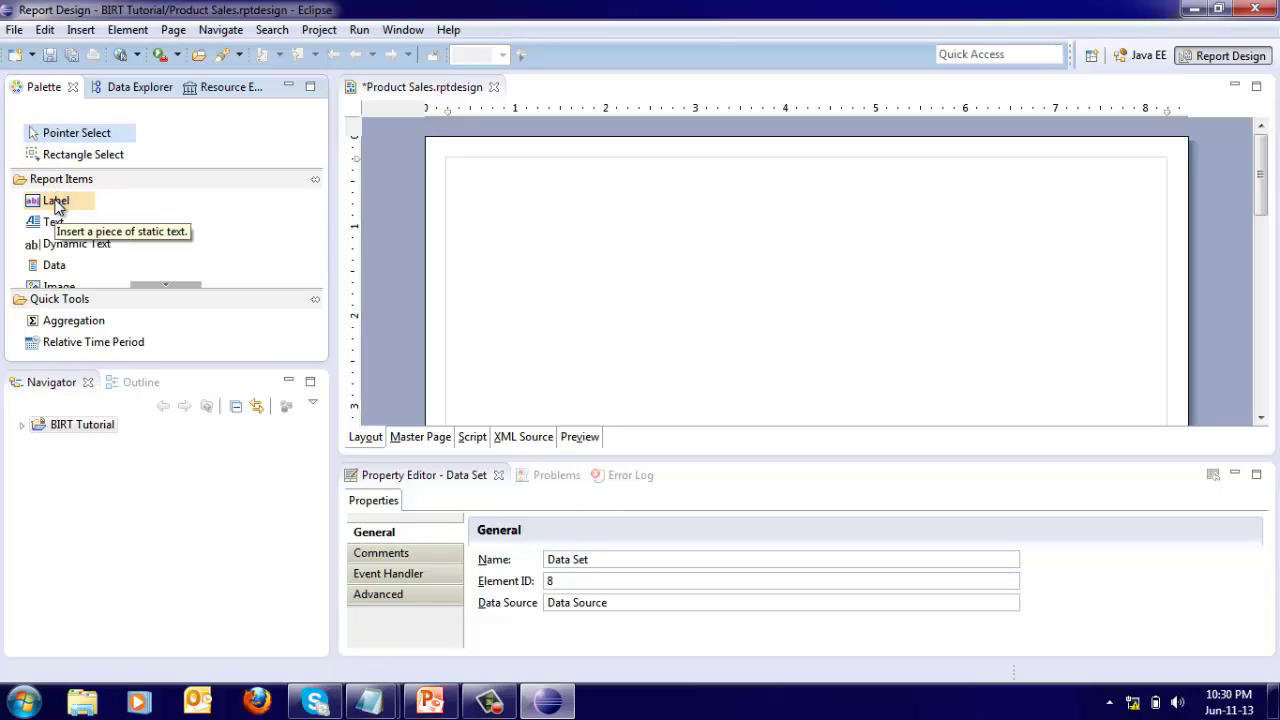
pyautogui.moveTo(56, 204); pyautogui.dragTo(516, 178)
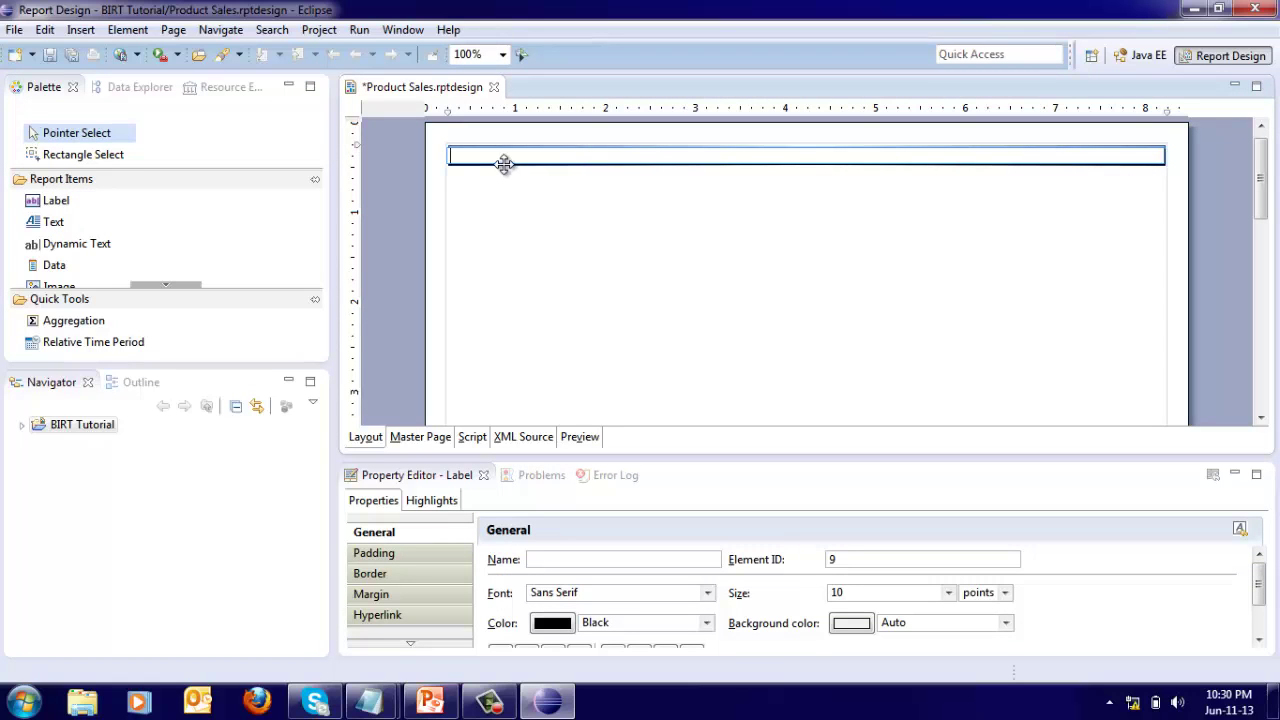
pyautogui.write('Product Sales')
pyautogui.click(512, 183)
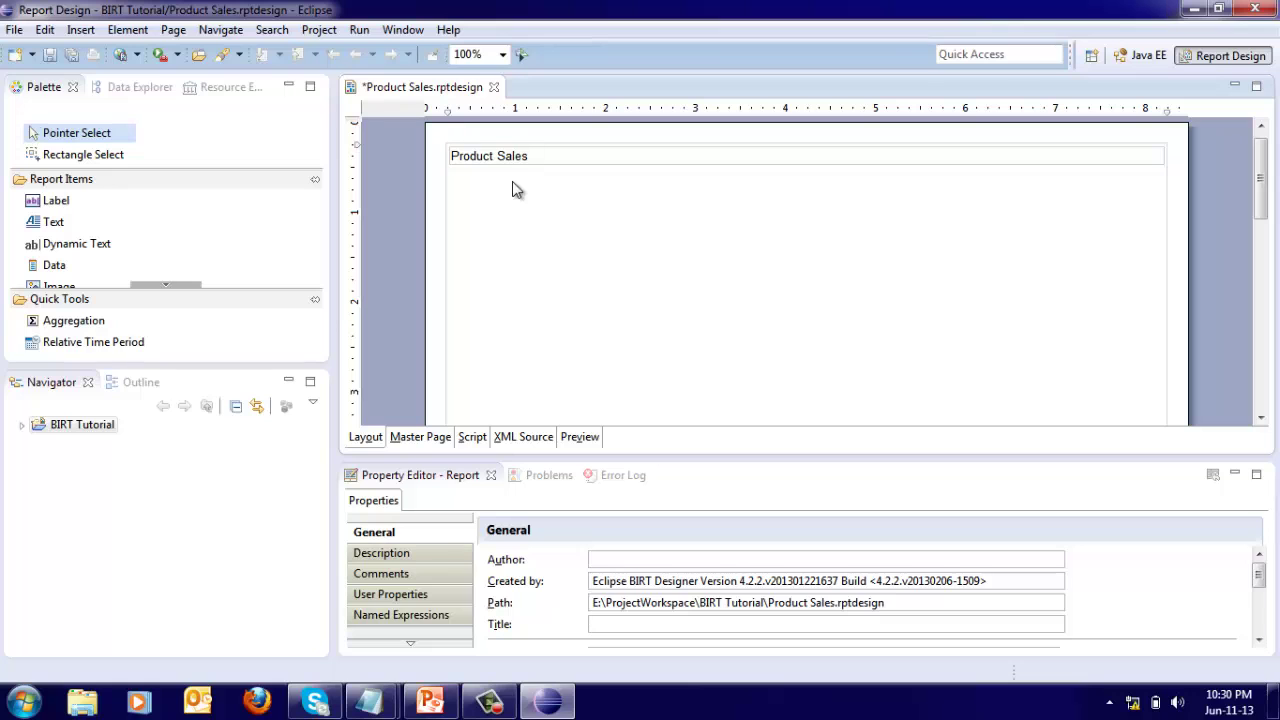
# Insert a three-column table below the report title.
pyautogui.click(83, 32)
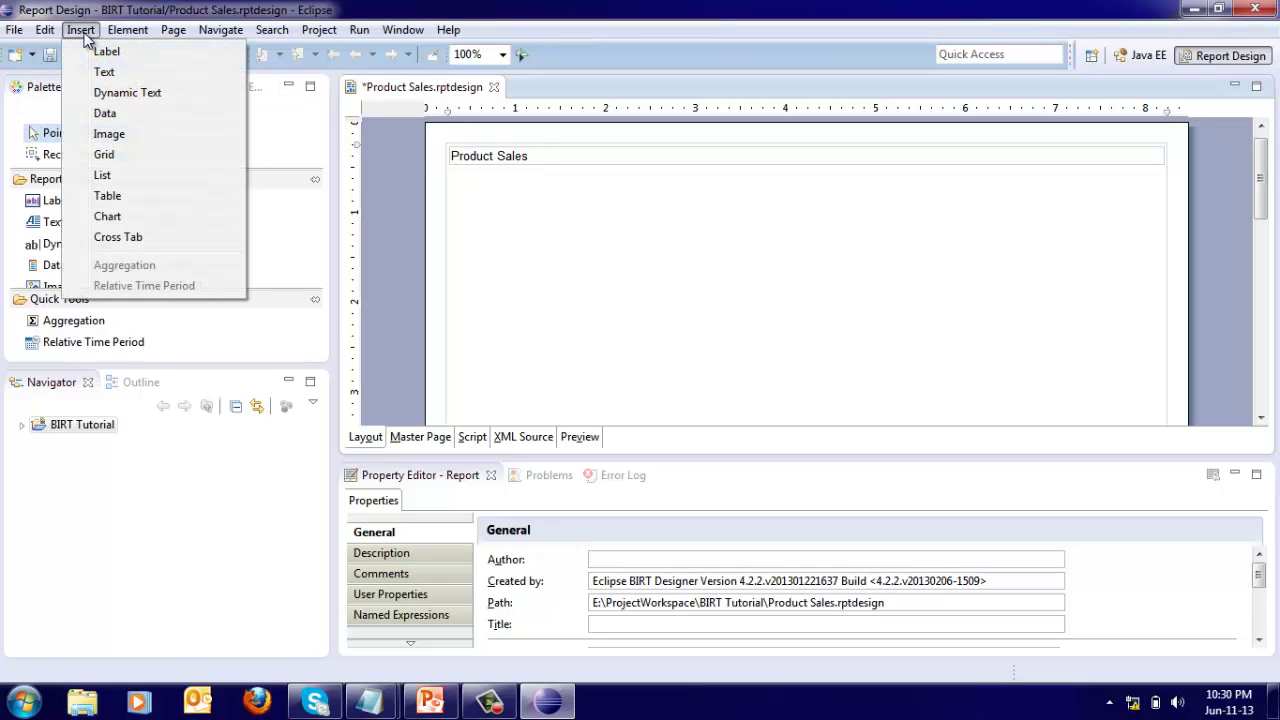
pyautogui.click(106, 195)
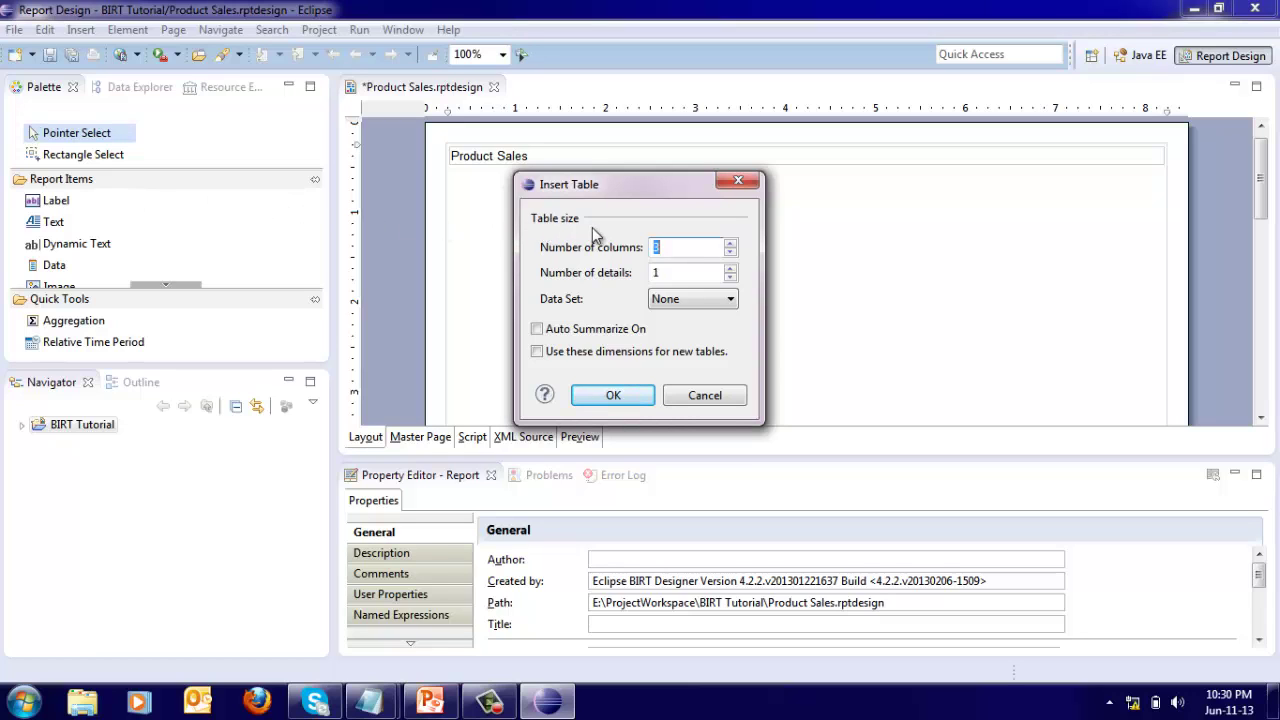
pyautogui.click(607, 398)
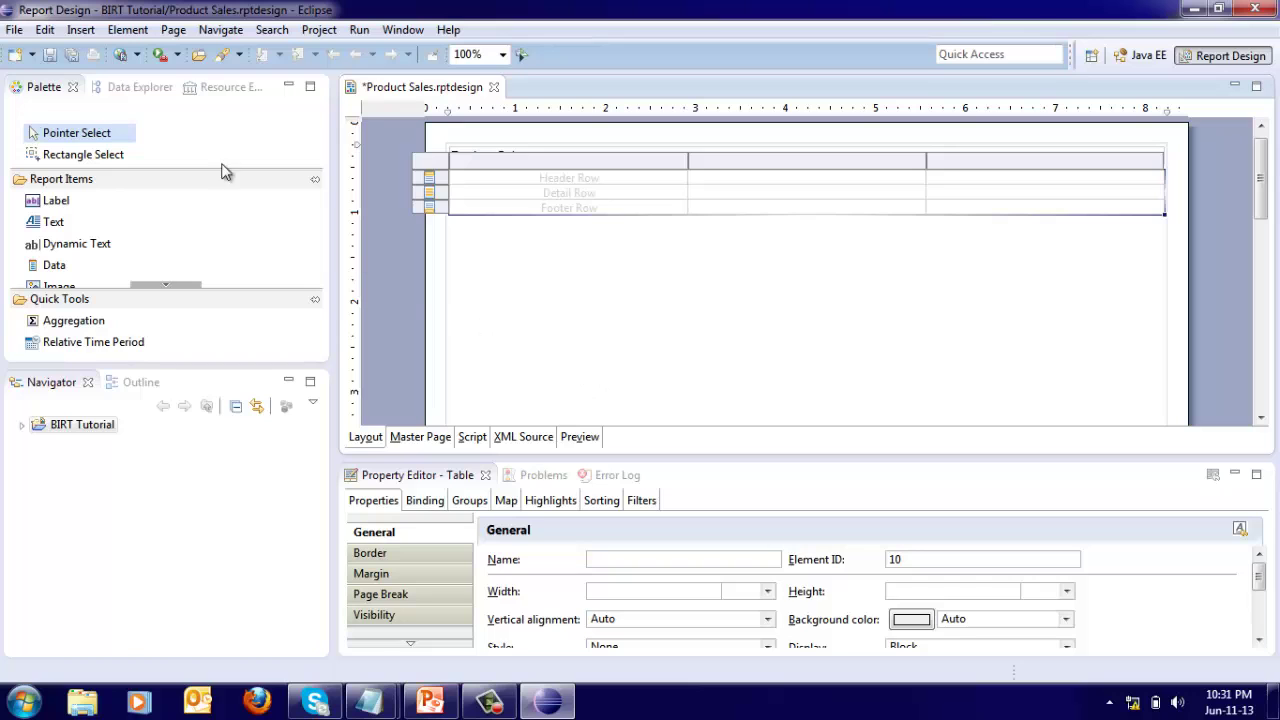
# Bind CATEGORY_DESC0, SUBCAT_DESC0 and Revenue from the data set to the table's three columns.
pyautogui.click(140, 91)
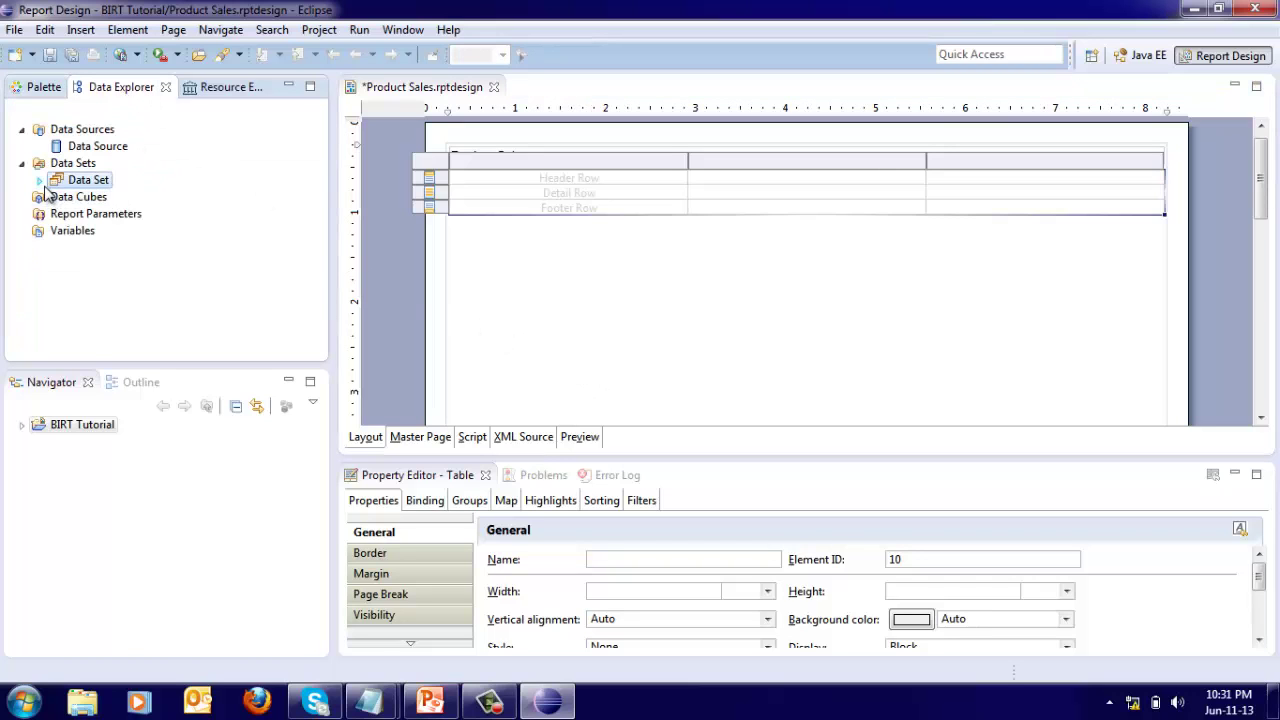
pyautogui.click(40, 180)
pyautogui.moveTo(112, 220); pyautogui.dragTo(514, 196)
pyautogui.moveTo(147, 247); pyautogui.dragTo(783, 209)
pyautogui.moveTo(110, 298); pyautogui.dragTo(998, 211)
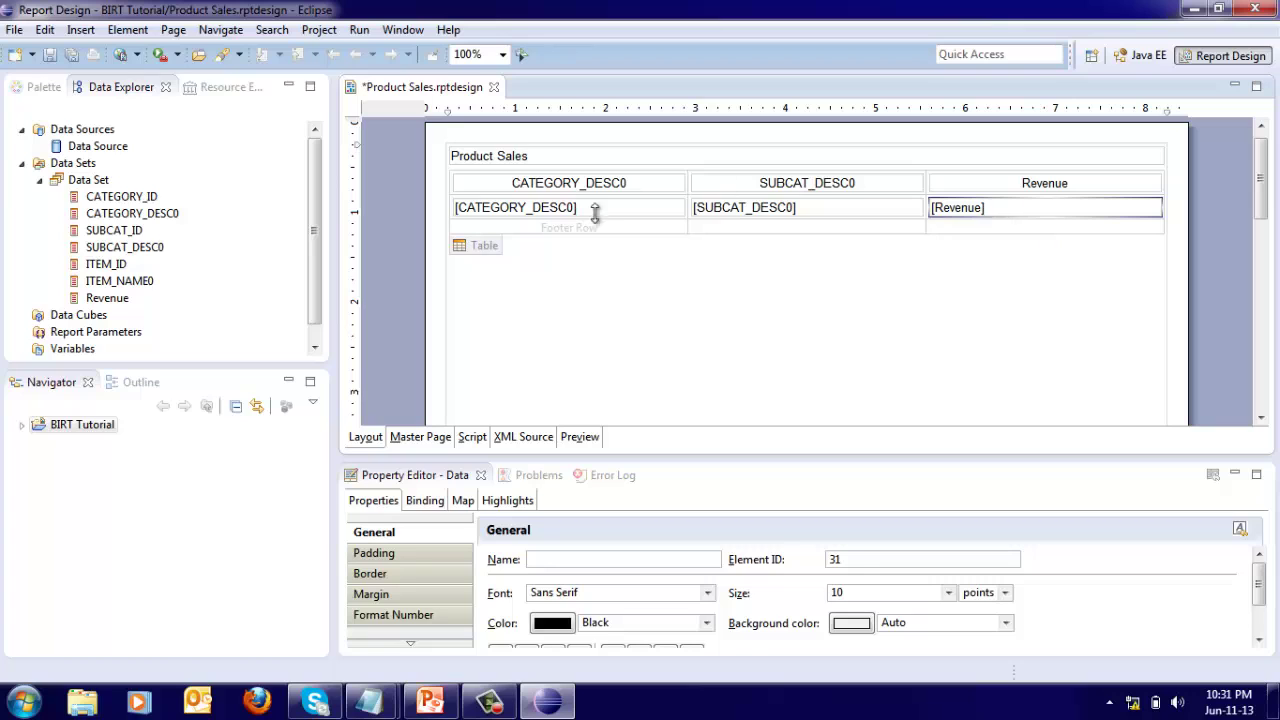
# Give the Product Sales title label a Navy background colour.
pyautogui.click(459, 249)
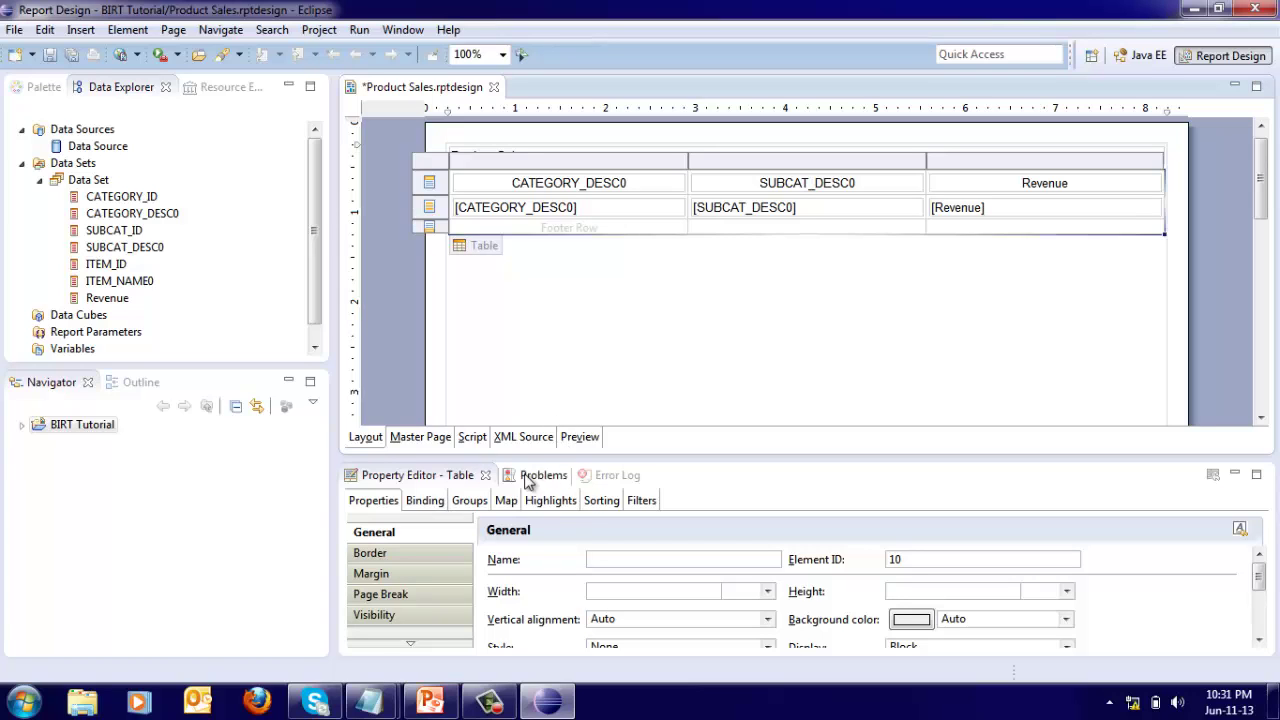
pyautogui.moveTo(549, 455); pyautogui.dragTo(556, 362)
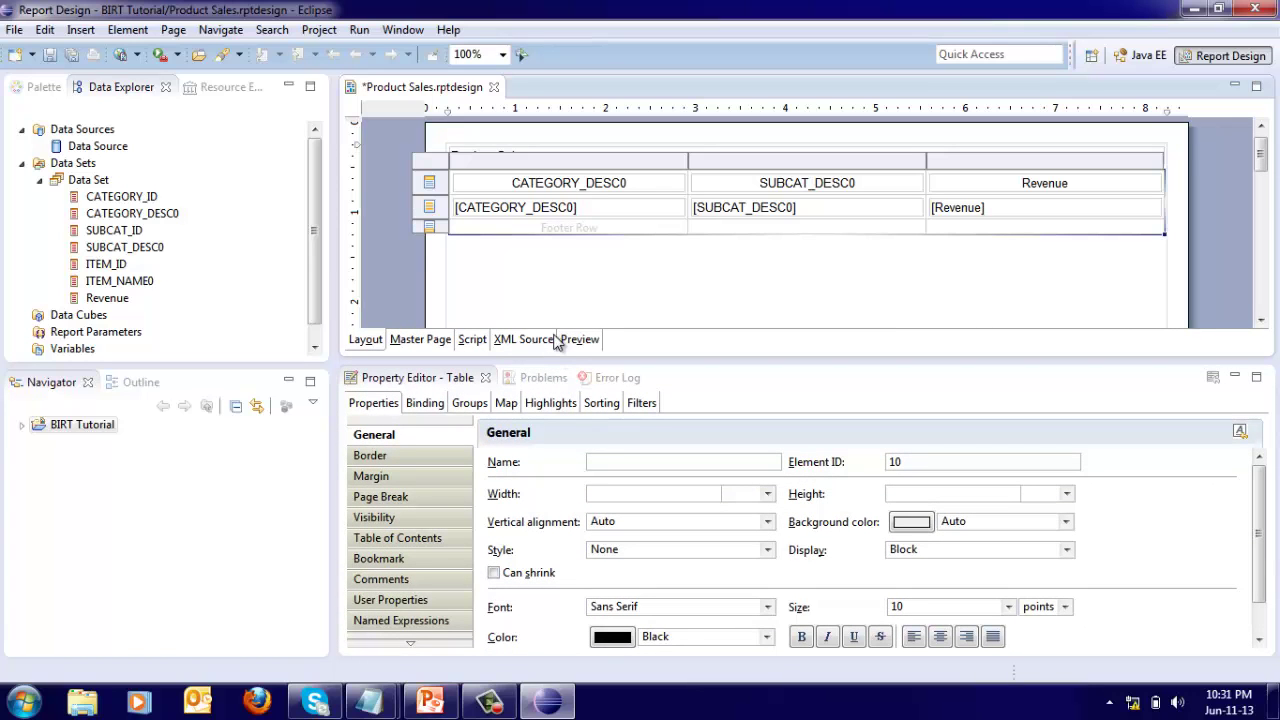
pyautogui.click(531, 155)
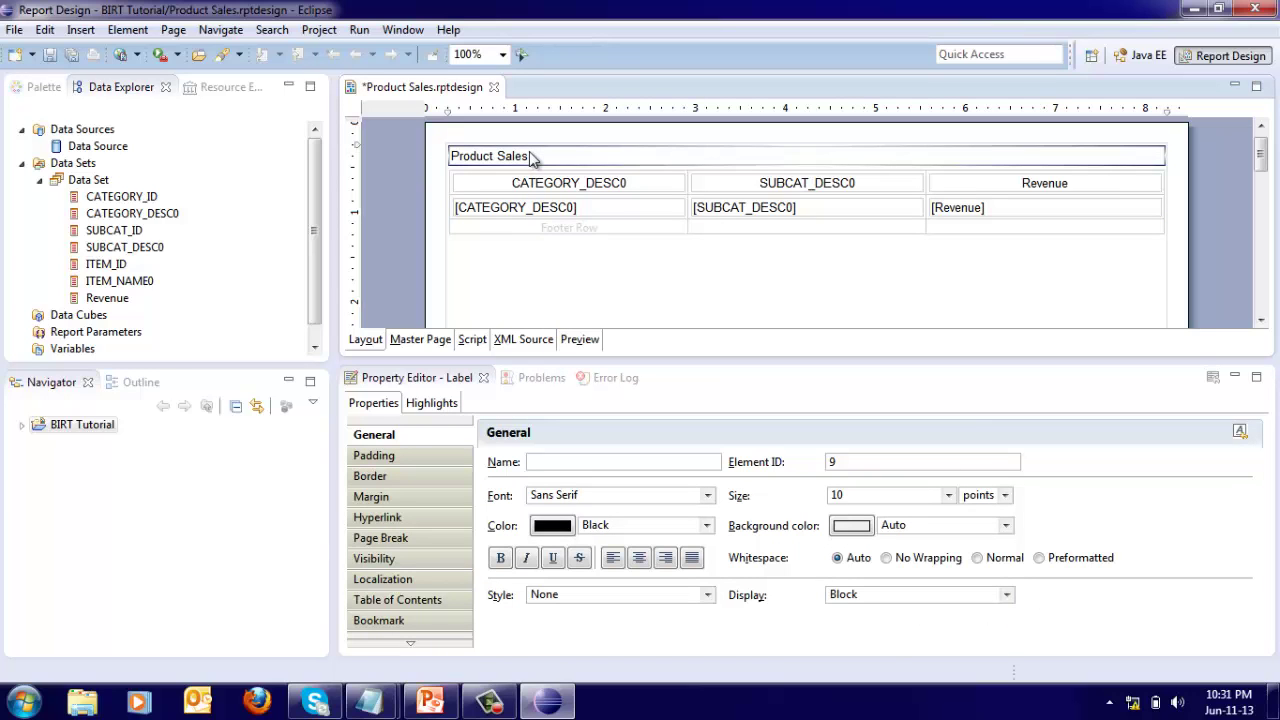
pyautogui.click(1007, 527)
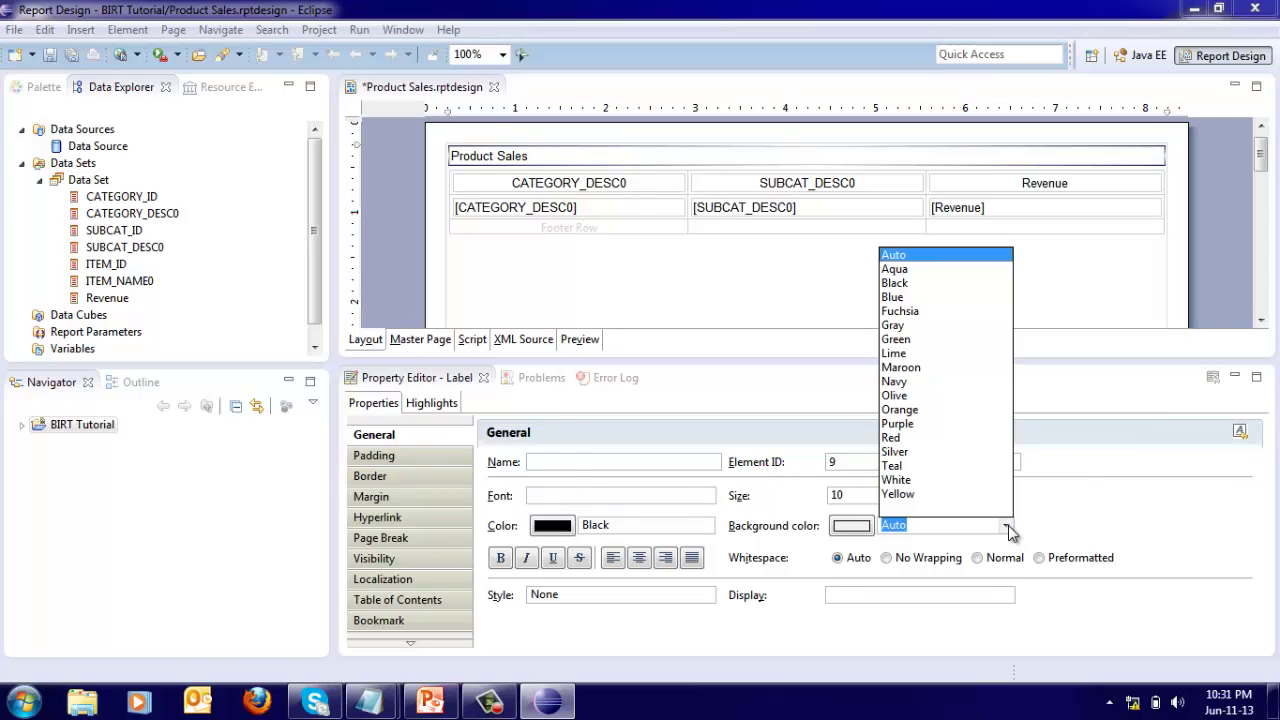
pyautogui.click(894, 384)
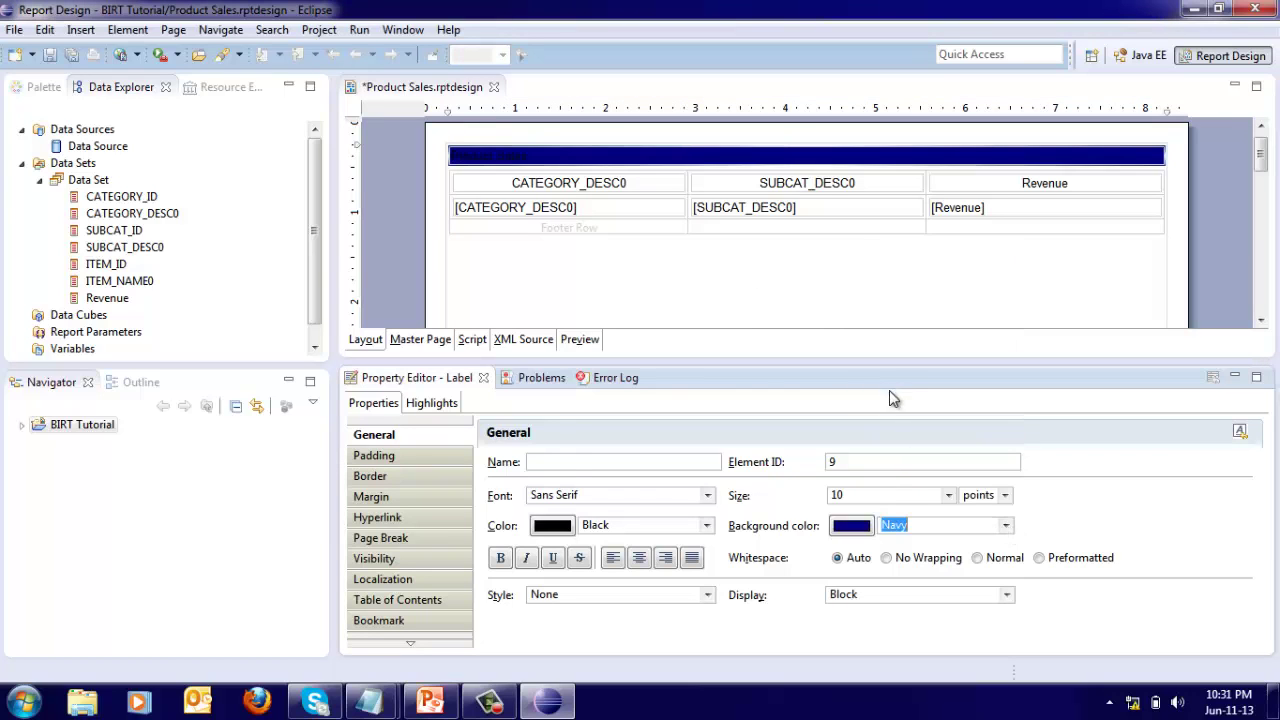
# Make the title text white, 18 points and centre-aligned.
pyautogui.click(707, 528)
pyautogui.click(606, 481)
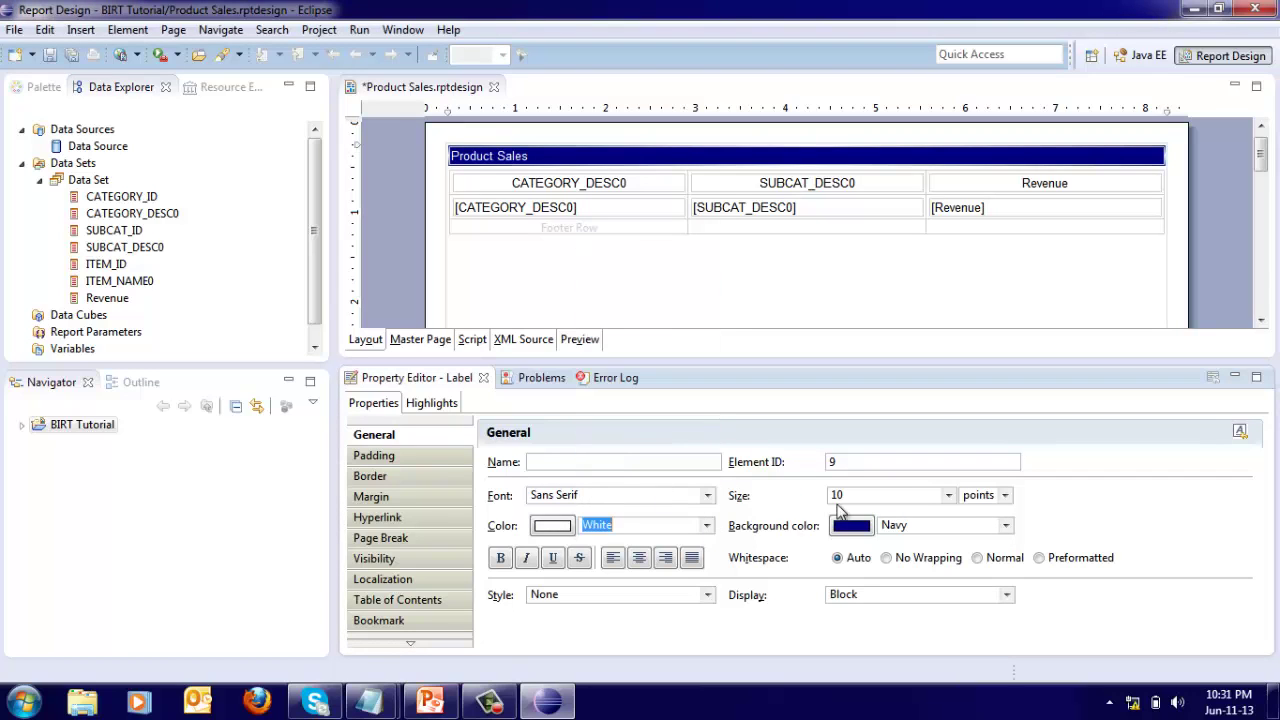
pyautogui.click(948, 495)
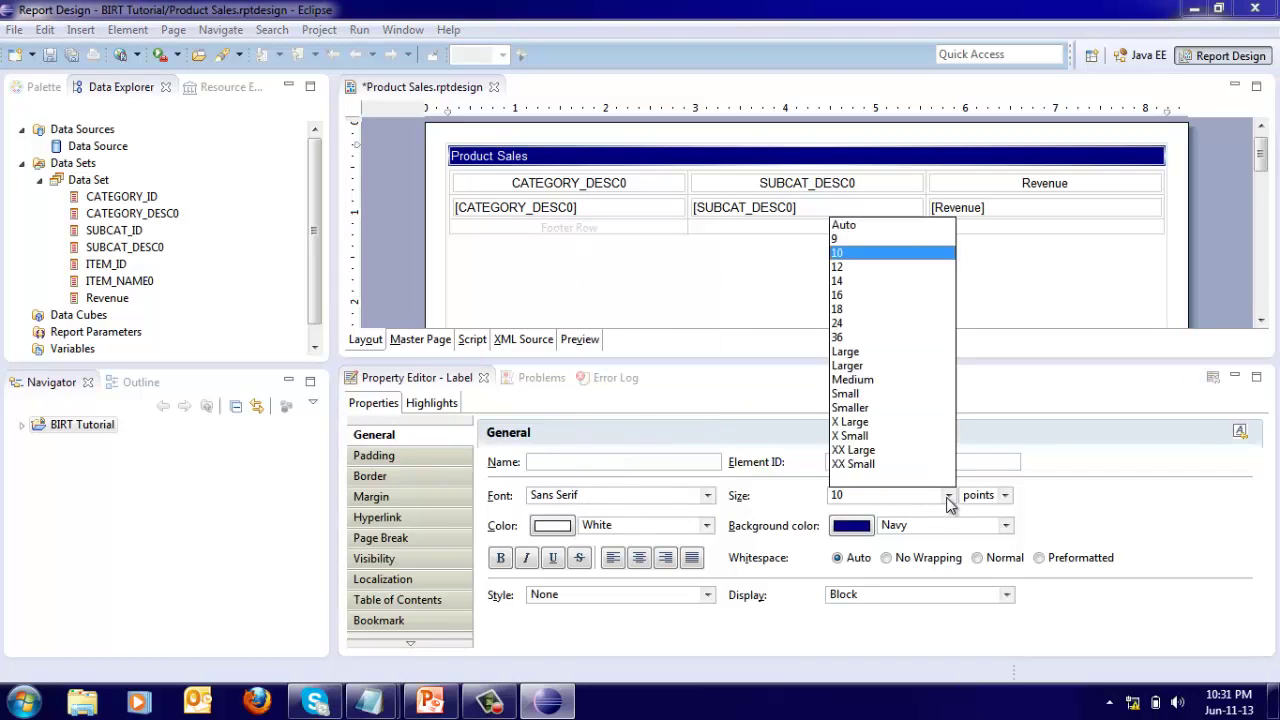
pyautogui.click(840, 309)
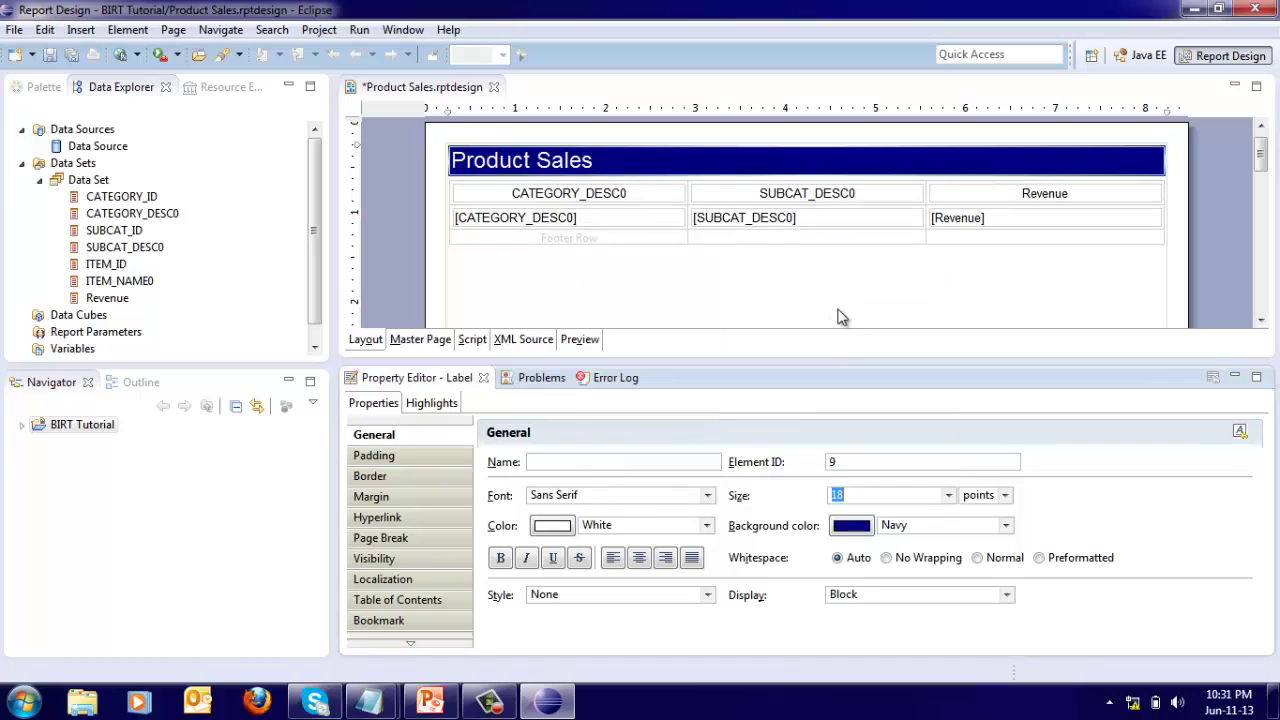
pyautogui.click(645, 563)
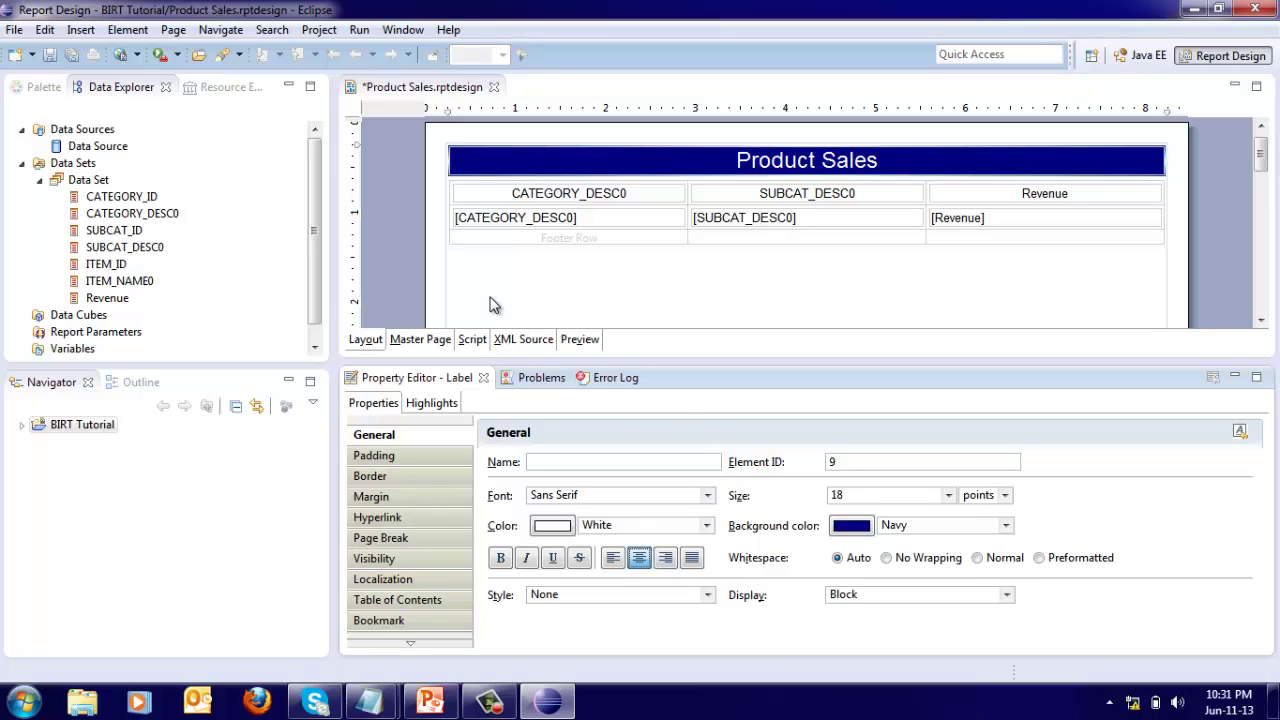
# Give the table's header row a Blue background.
pyautogui.click(463, 256)
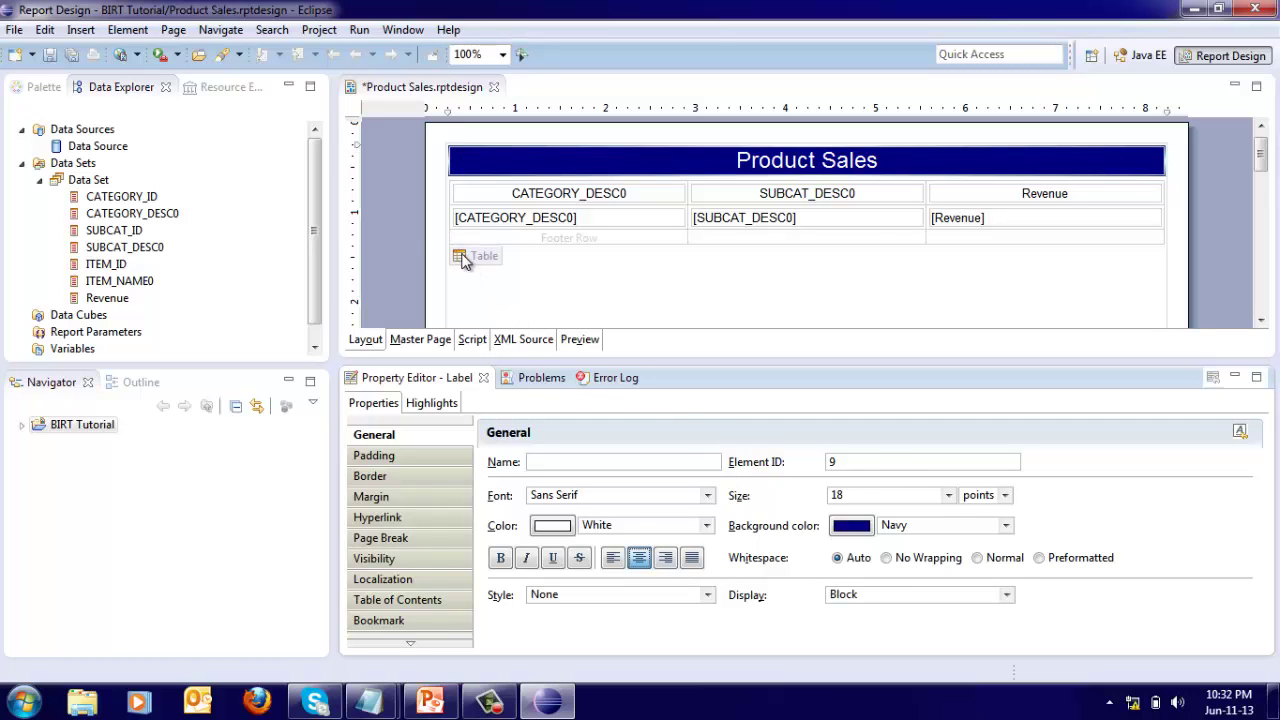
pyautogui.click(429, 192)
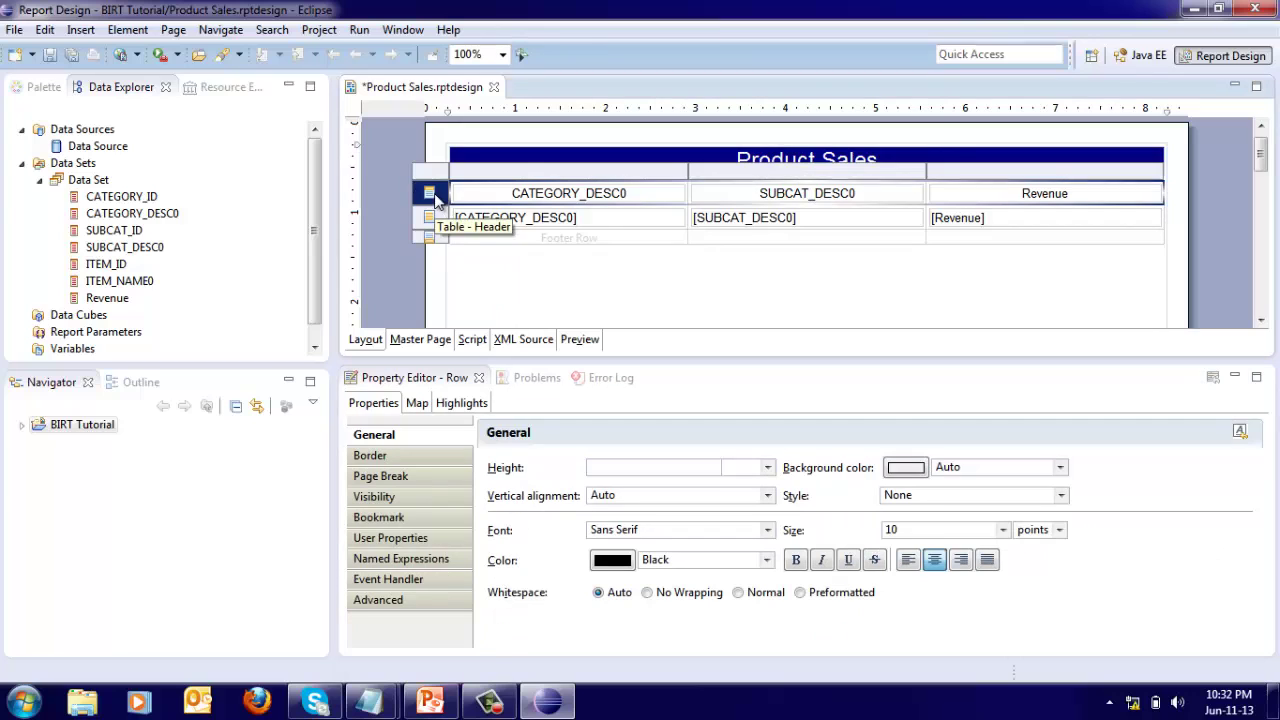
pyautogui.click(1060, 467)
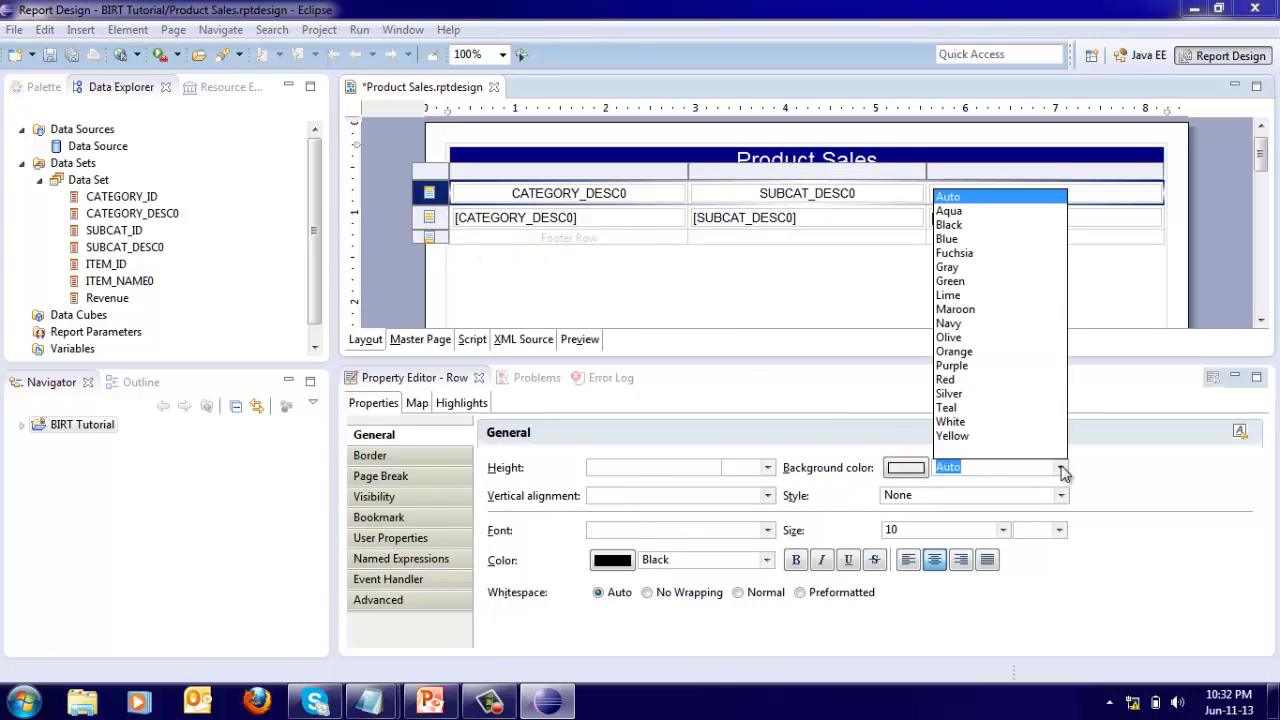
pyautogui.click(948, 241)
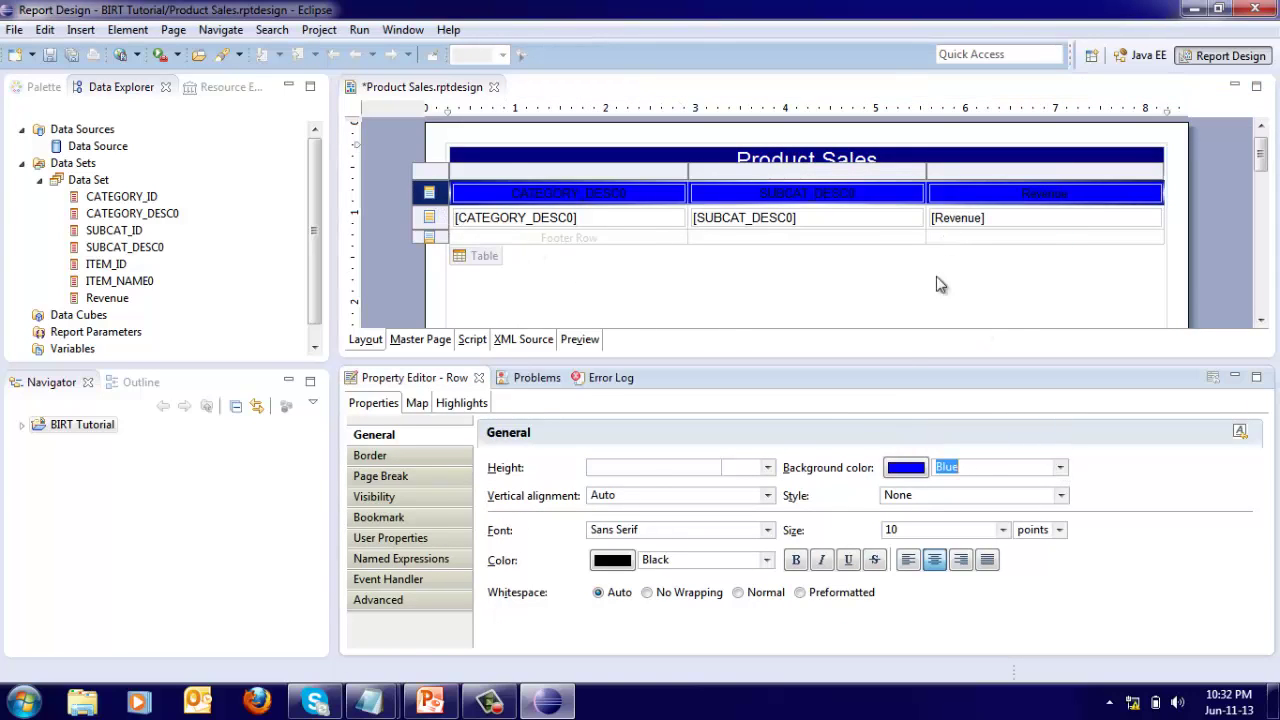
# Set the header row text to white 14-point Serif.
pyautogui.click(767, 530)
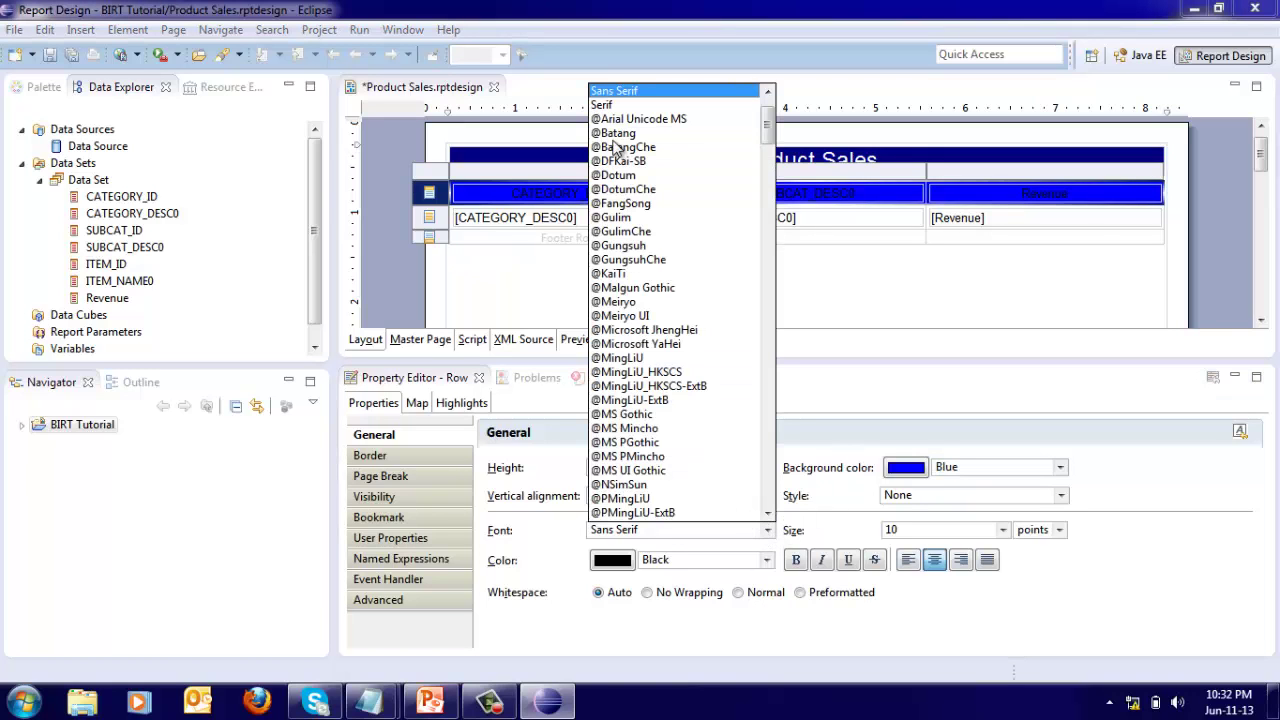
pyautogui.click(612, 106)
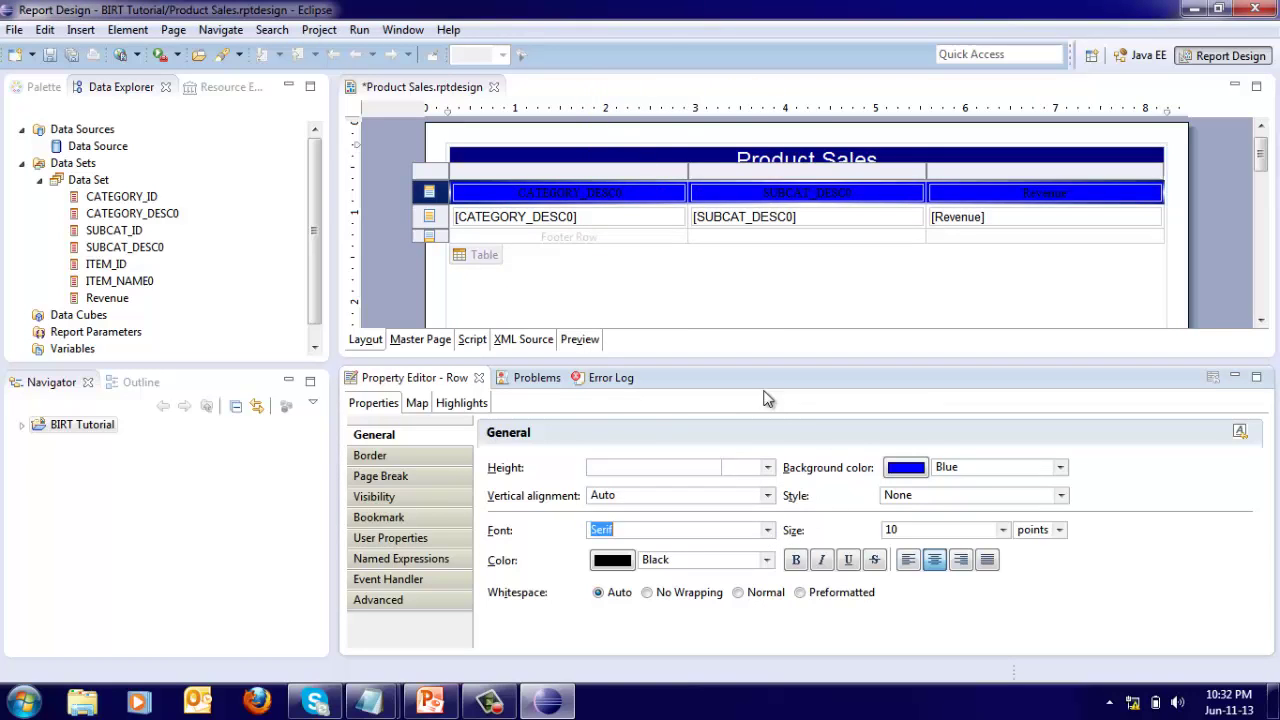
pyautogui.click(768, 561)
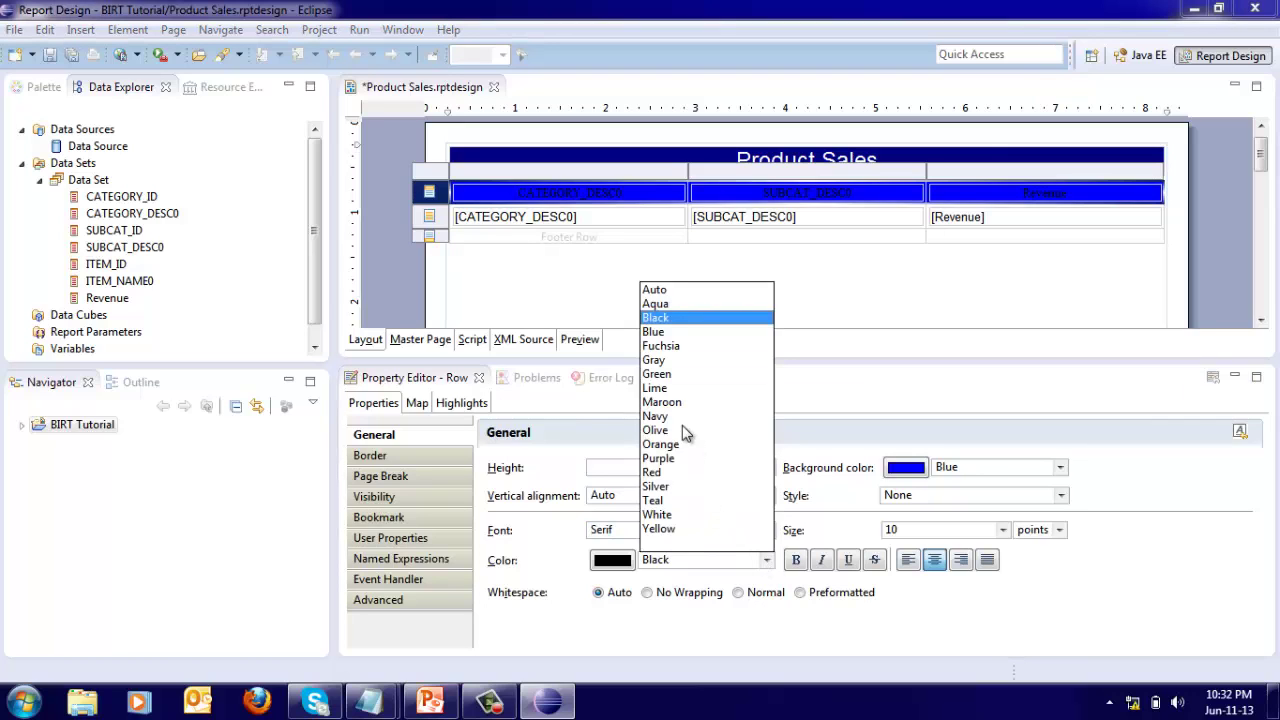
pyautogui.click(655, 514)
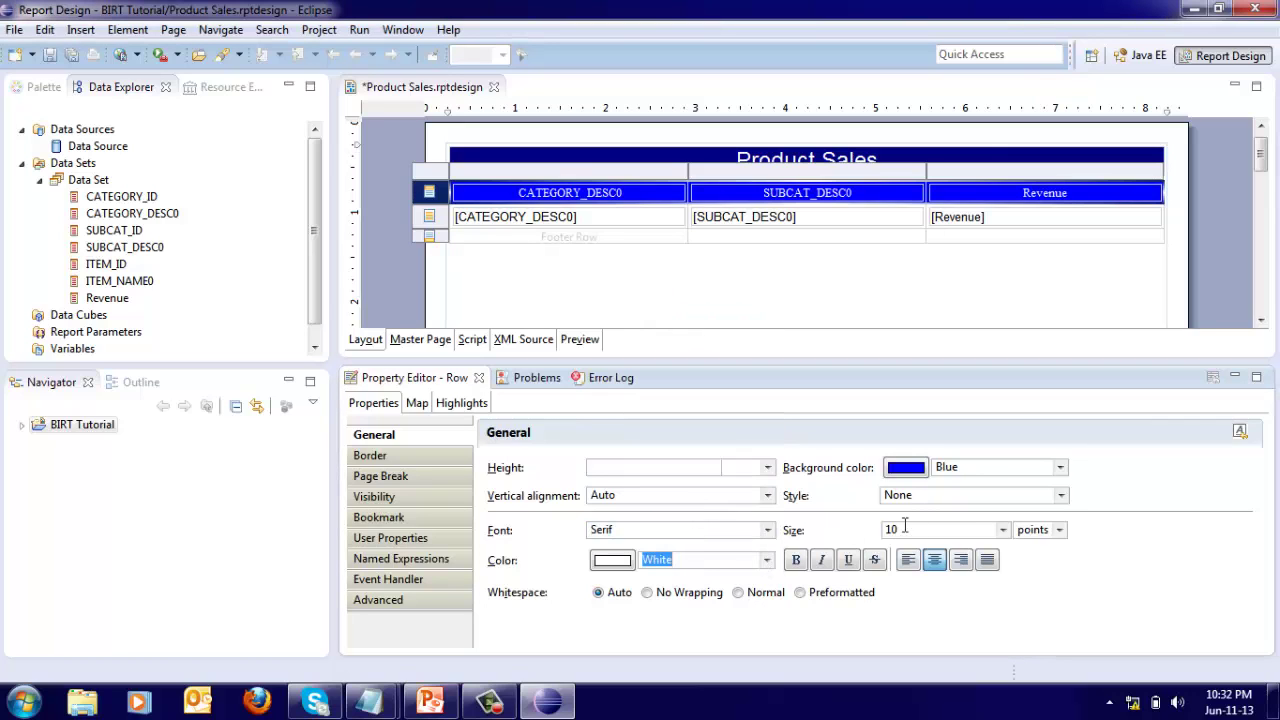
pyautogui.click(1004, 533)
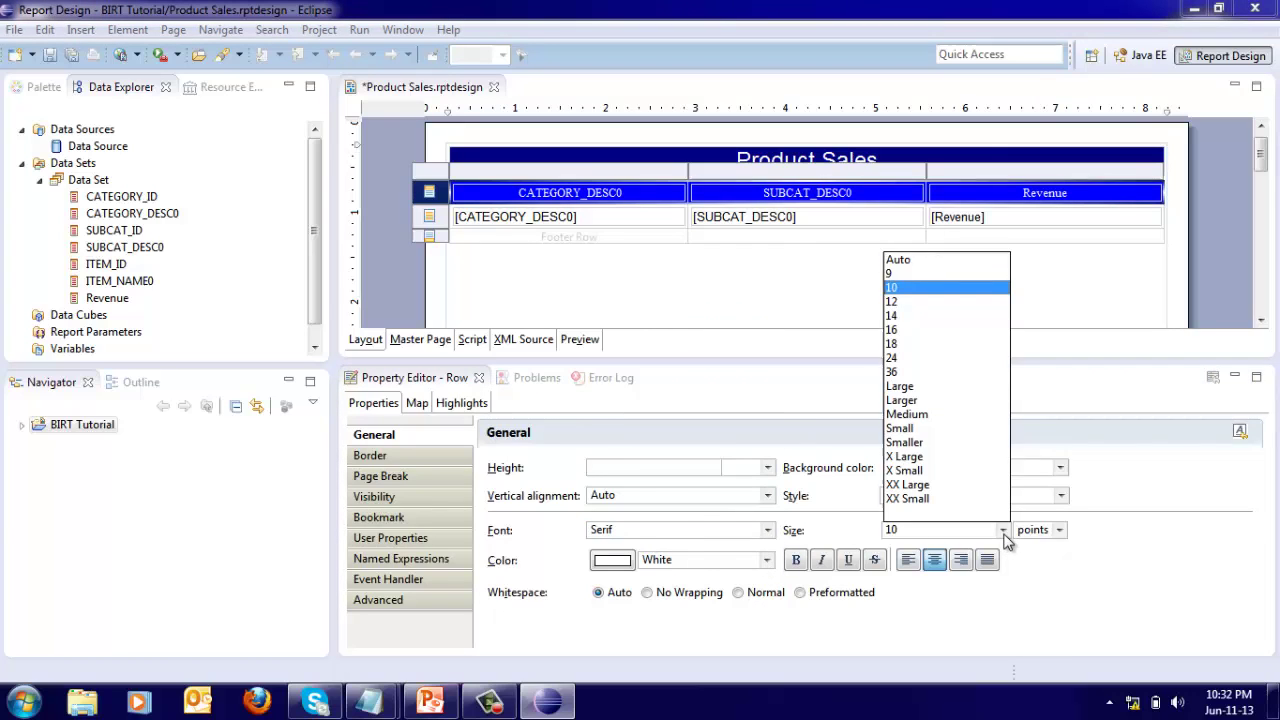
pyautogui.click(892, 316)
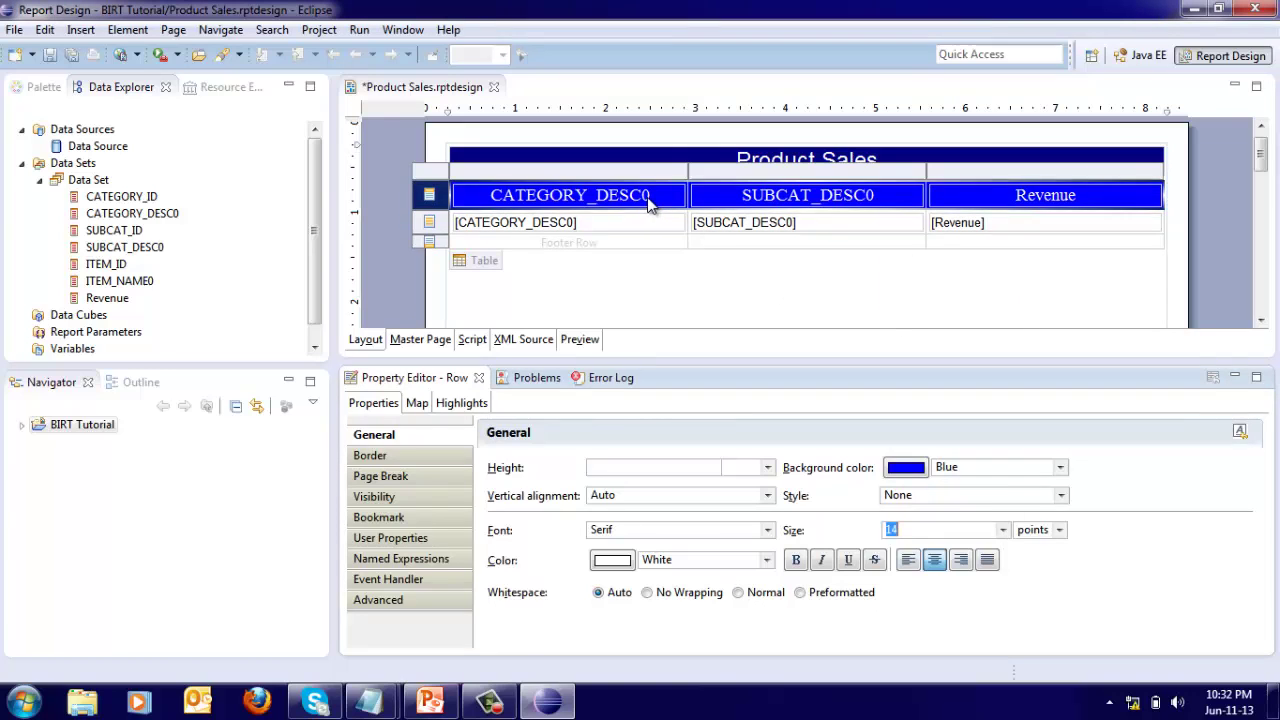
pyautogui.click(648, 198)
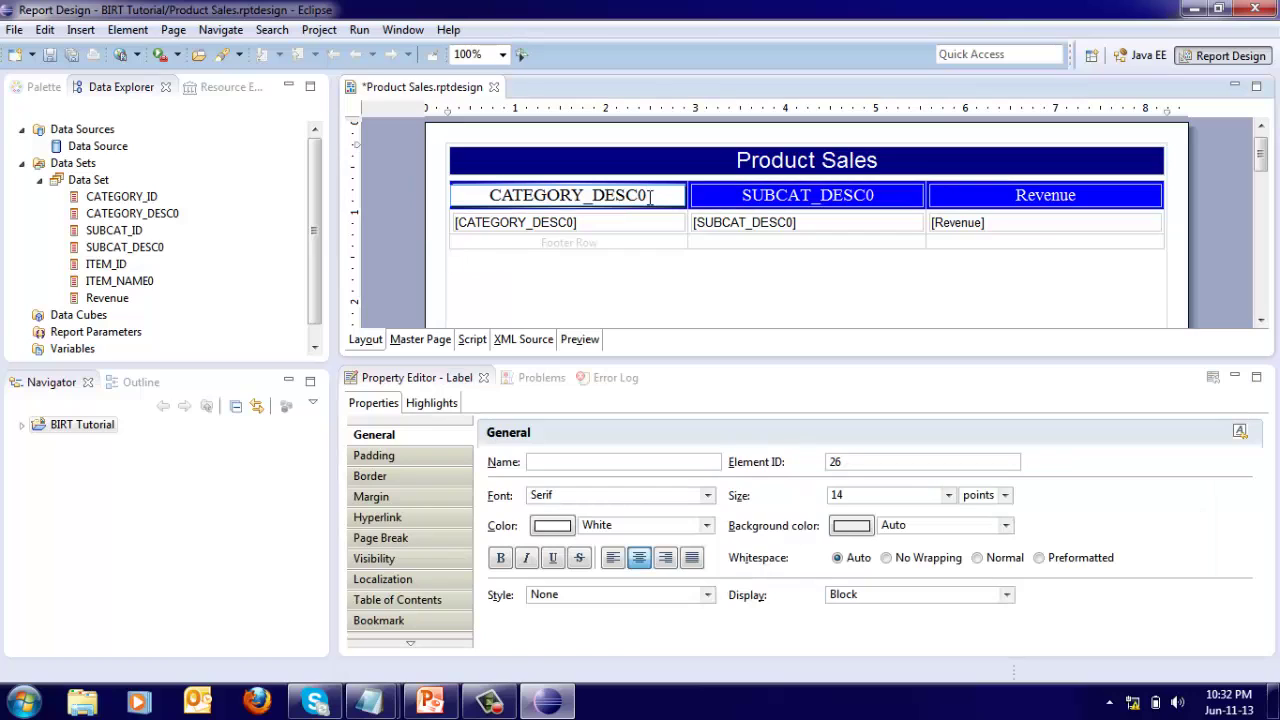
# Change the CATEGORY_DESC0 and SUBCAT_DESC0 header labels to CATEGORY and SUBCATEGORY.
pyautogui.press('BackSpace')
pyautogui.press('BackSpace')
pyautogui.press('BackSpace')
pyautogui.press('BackSpace')
pyautogui.press('BackSpace')
pyautogui.press('BackSpace')
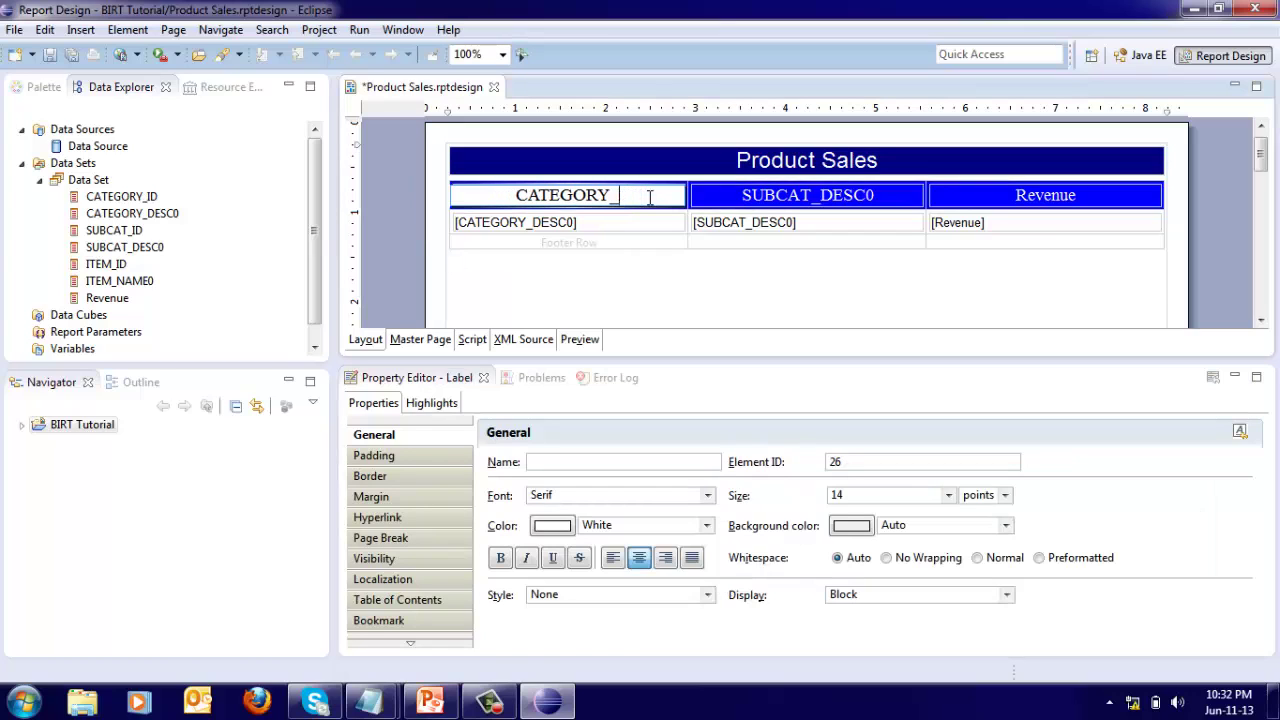
pyautogui.doubleClick(884, 194)
pyautogui.click(885, 194)
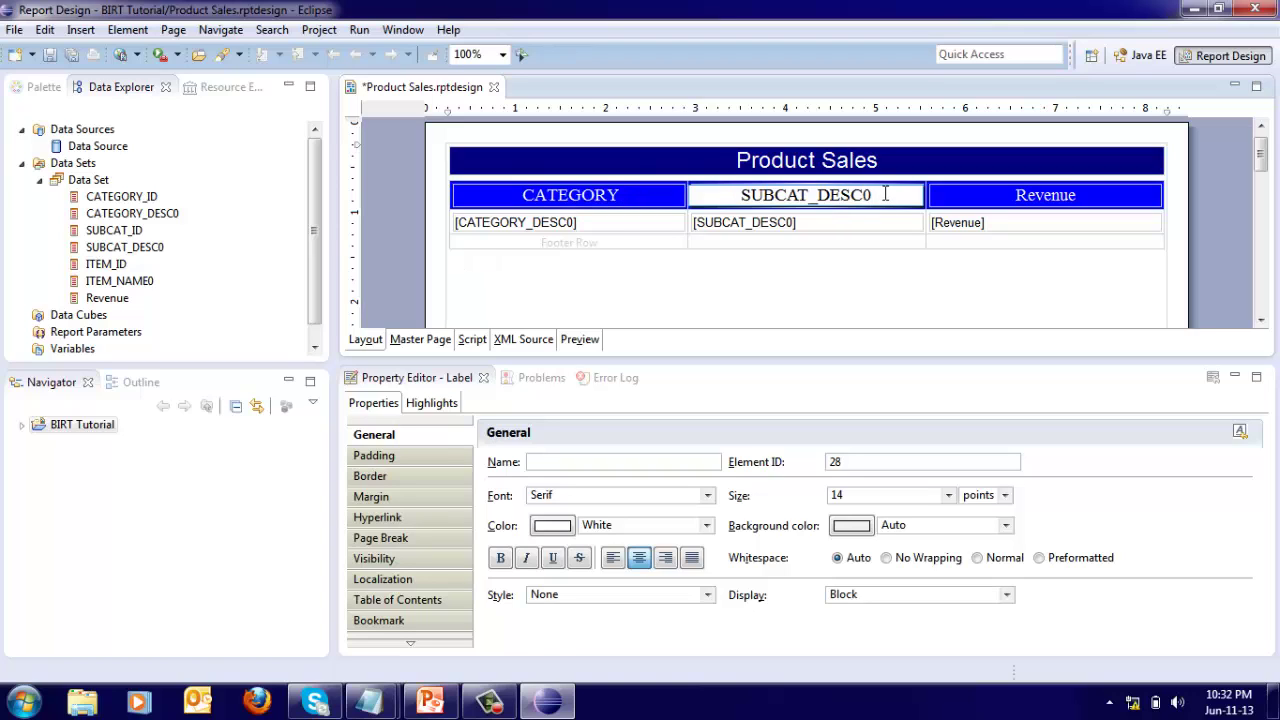
pyautogui.press('BackSpace')
pyautogui.press('BackSpace')
pyautogui.press('BackSpace')
pyautogui.press('BackSpace')
pyautogui.press('BackSpace')
pyautogui.press('BackSpace')
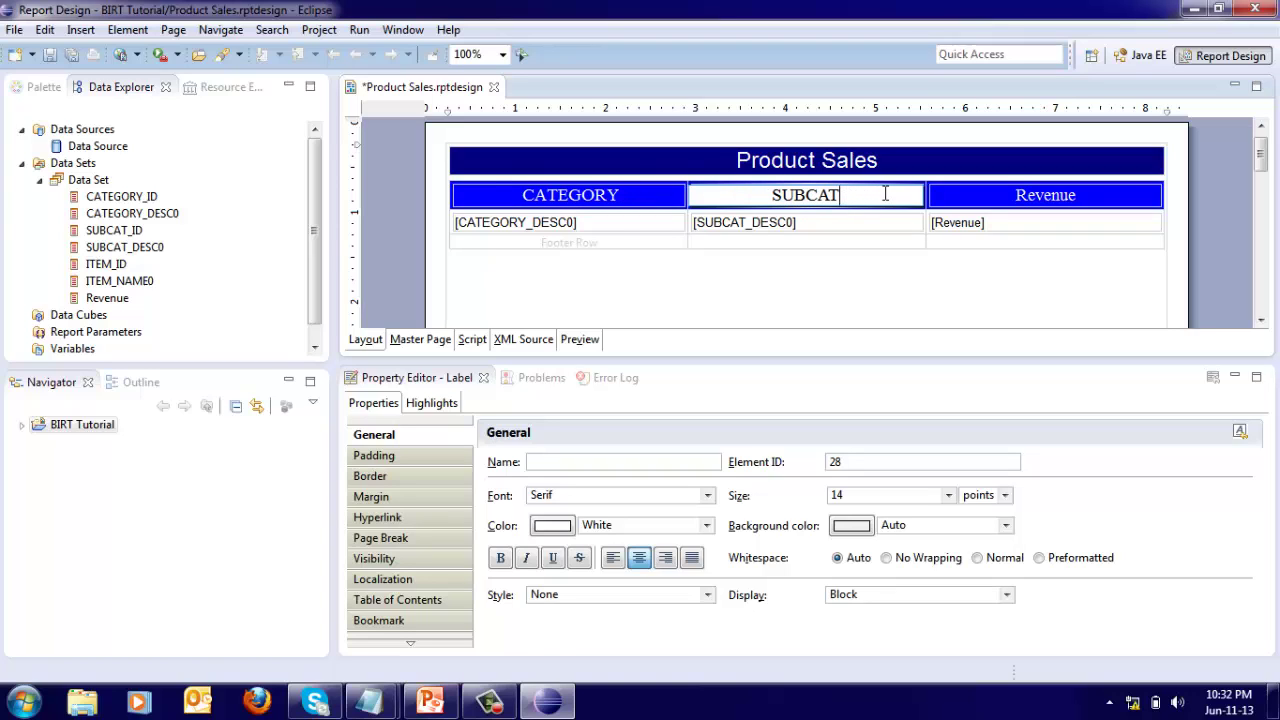
pyautogui.write('EGORY')
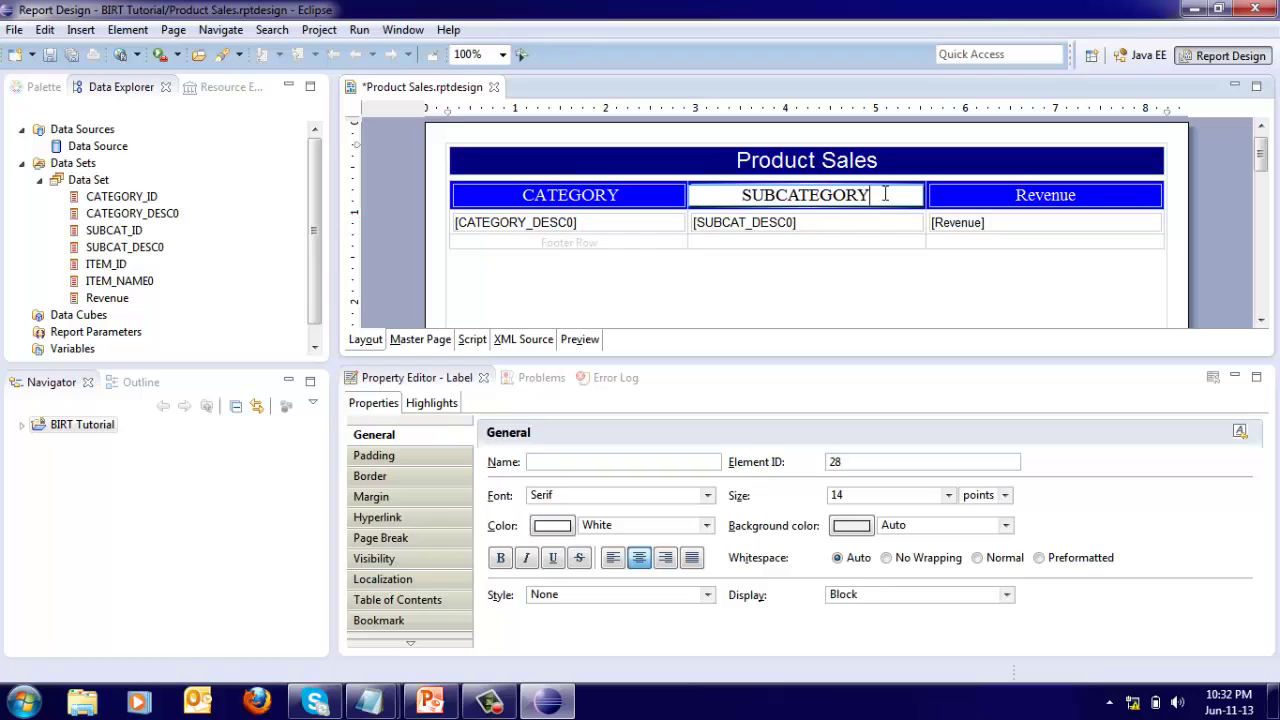
pyautogui.press('Return')
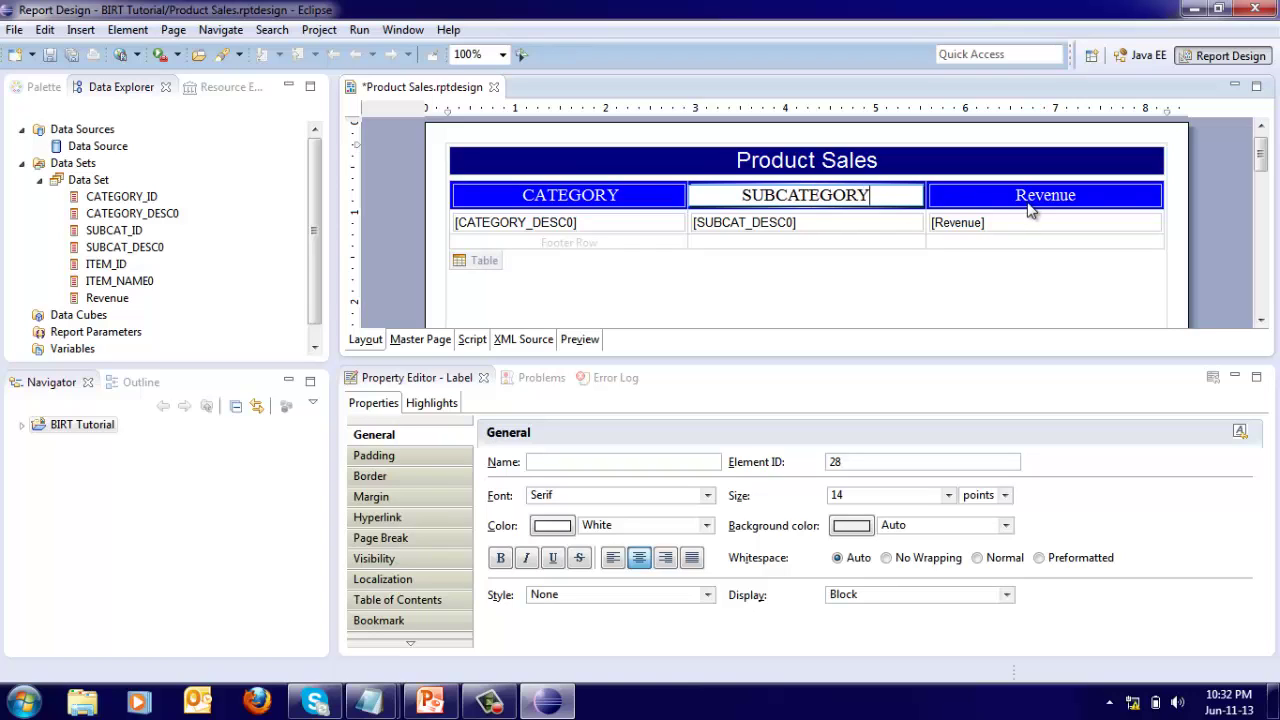
pyautogui.click(1030, 208)
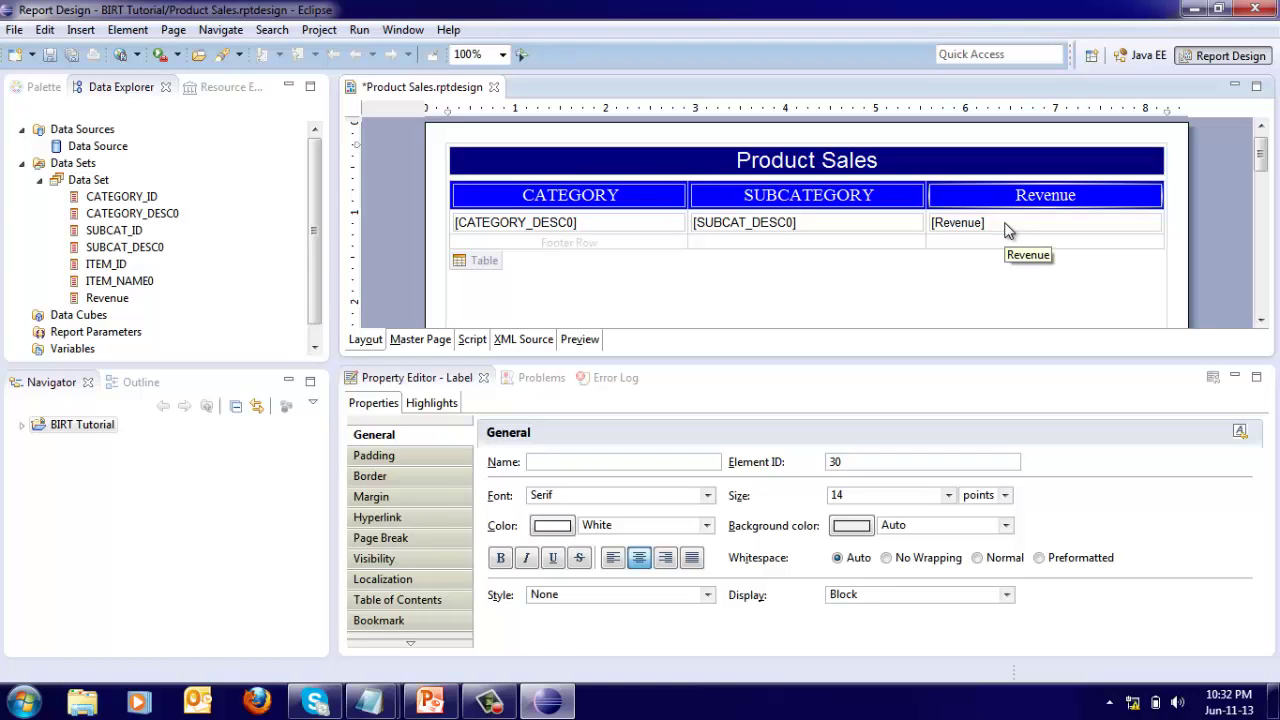
# Format the [Revenue] data item as Currency with 0 decimal places and a leading $ symbol.
pyautogui.click(1007, 230)
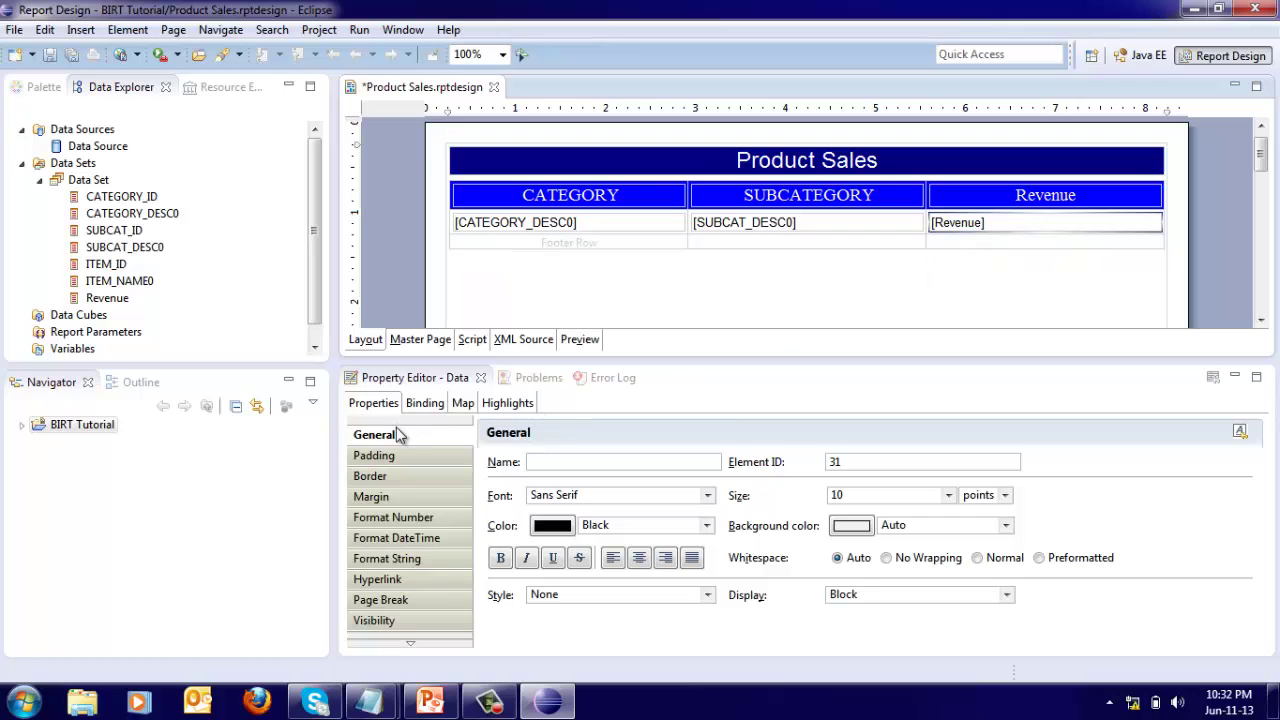
pyautogui.click(392, 524)
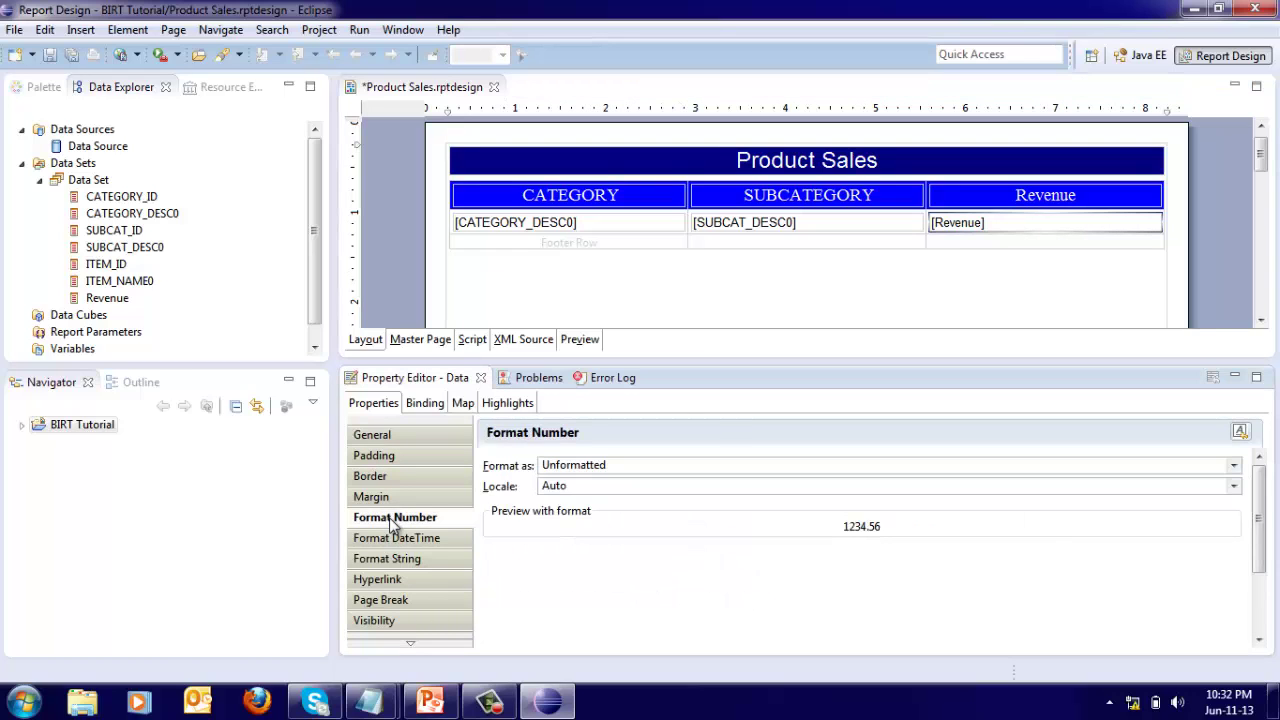
pyautogui.click(1238, 467)
pyautogui.click(578, 510)
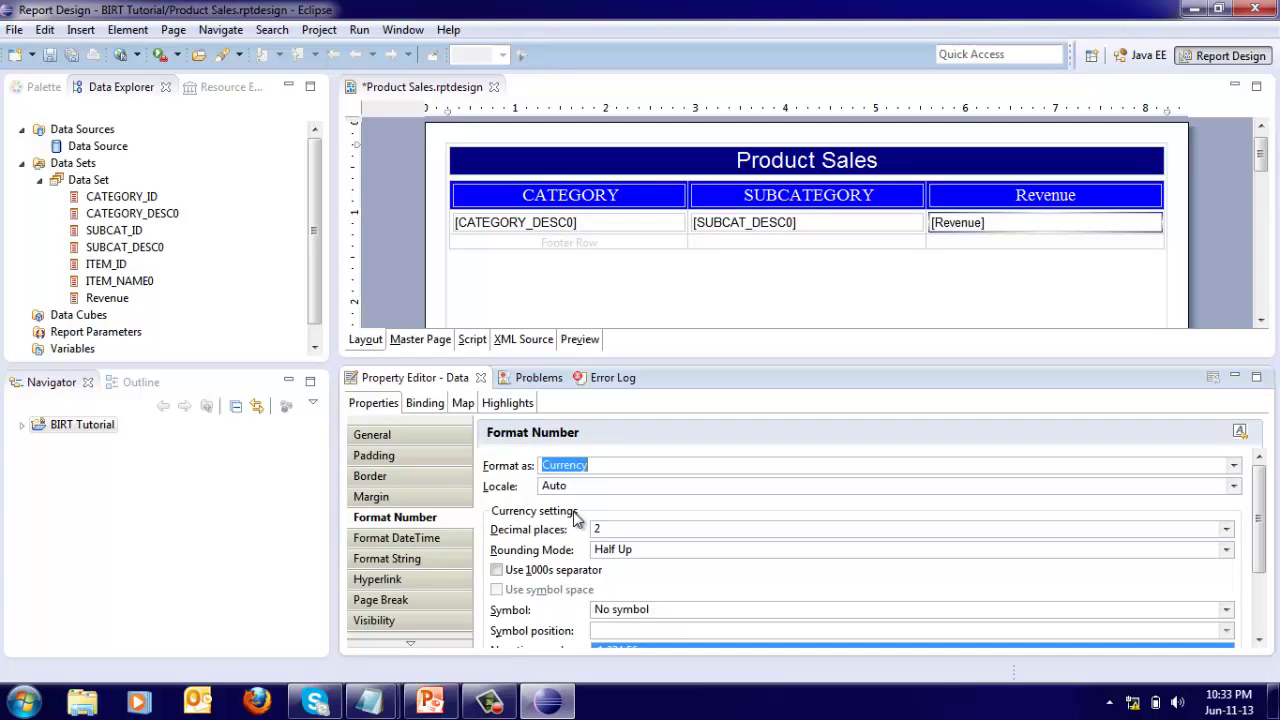
pyautogui.click(1229, 533)
pyautogui.press('Up')
pyautogui.press('Up')
pyautogui.press('Return')
pyautogui.click(1227, 609)
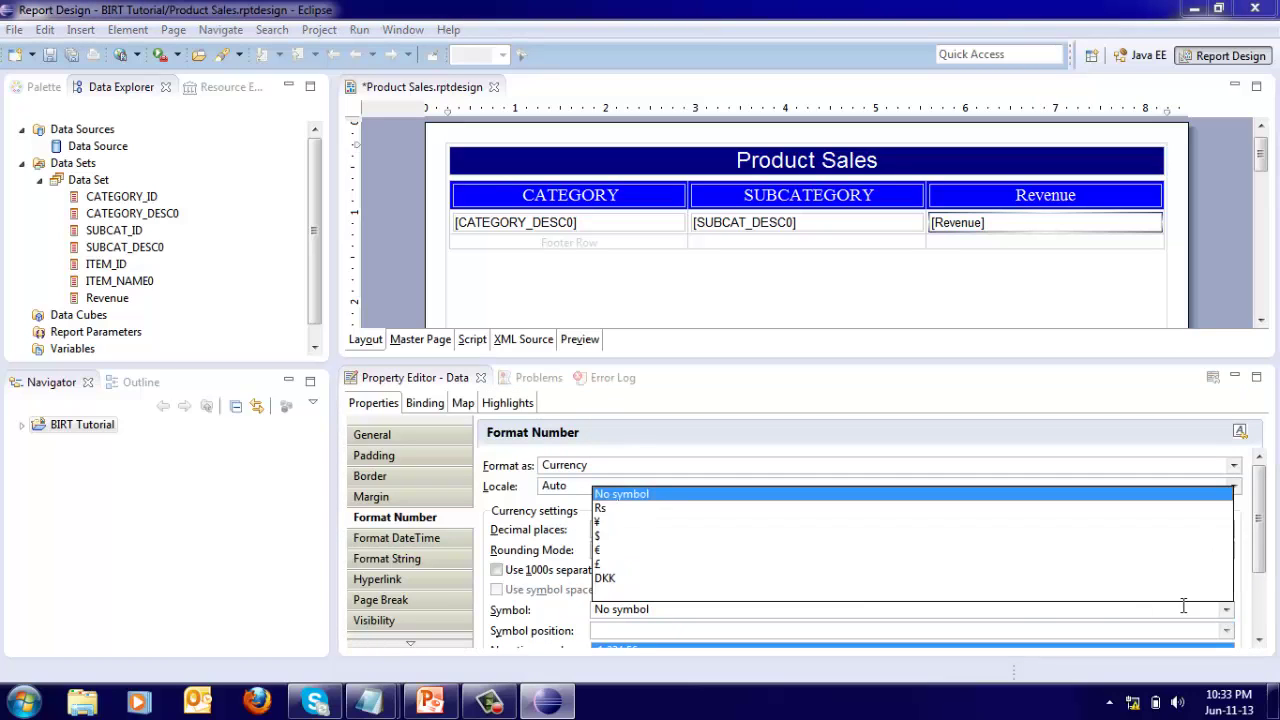
pyautogui.click(600, 536)
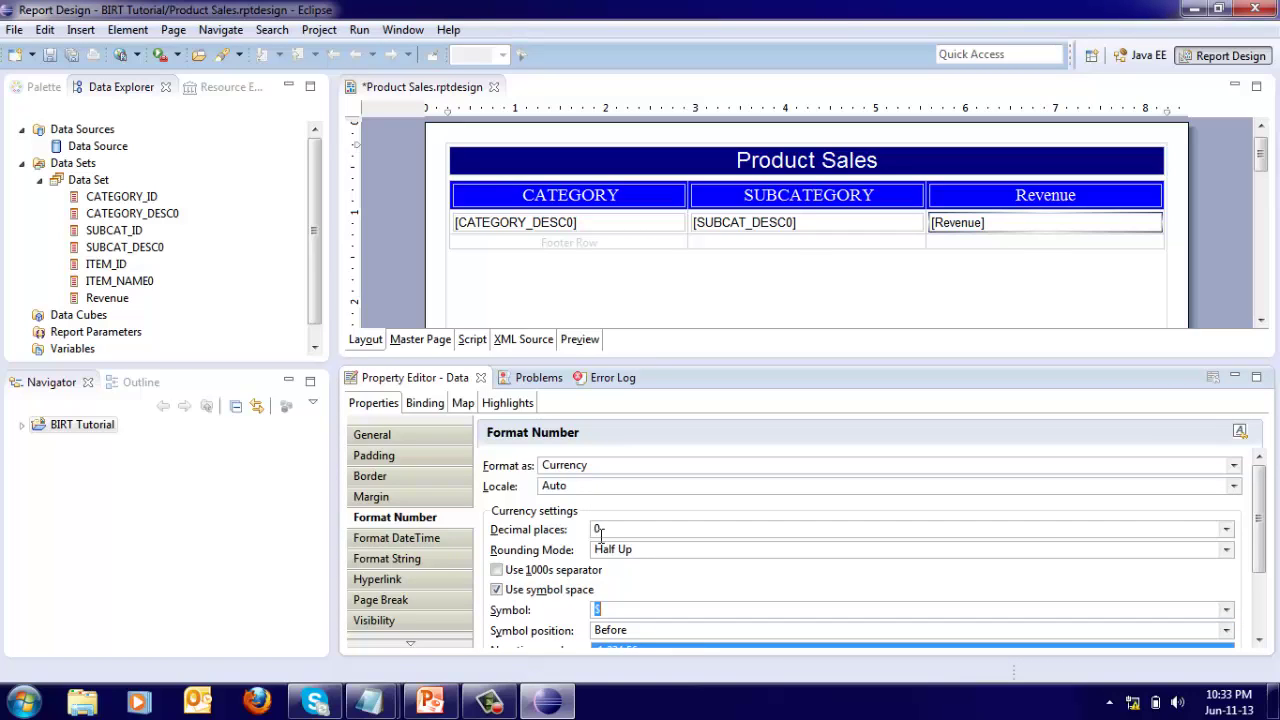
# Render the Product Sales report in the Preview tab.
pyautogui.click(575, 341)
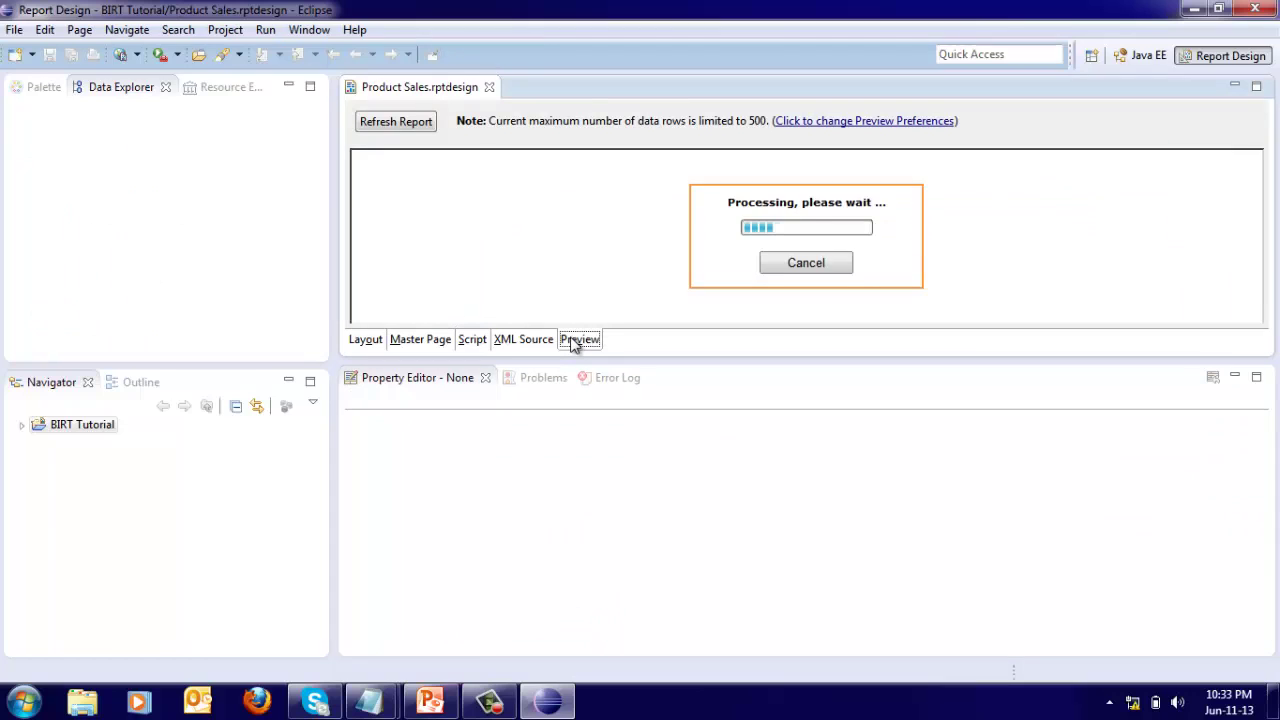